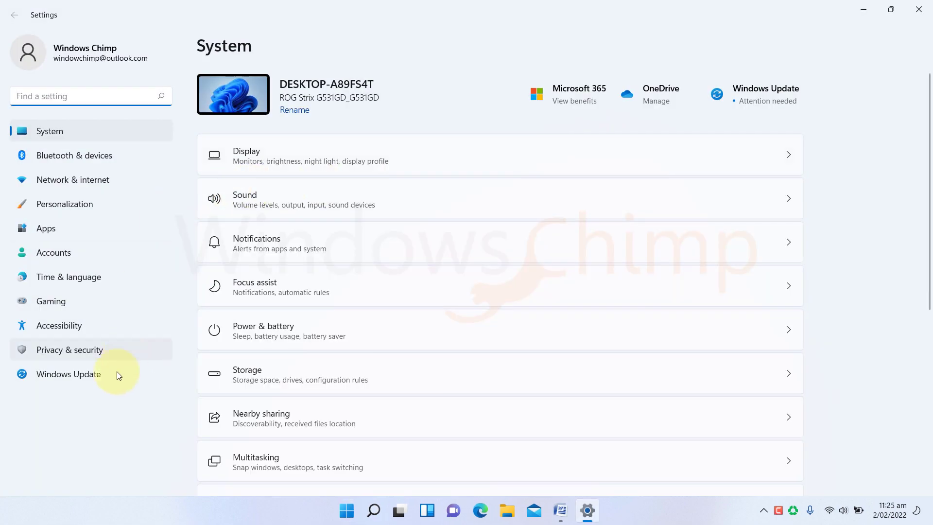
Open the Windows Update page and review the pending updates showing 0x8024a206 download errors
left_click(99, 378)
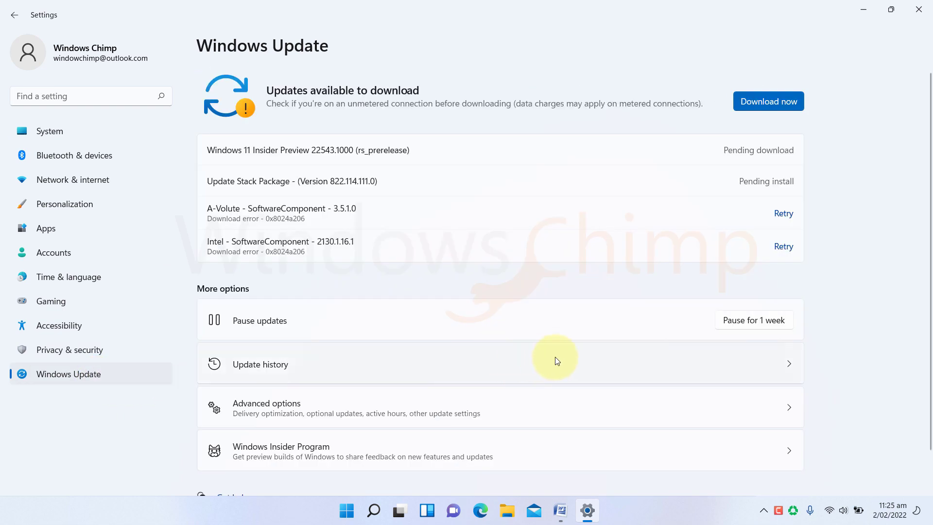
scroll(527, 346, "down", 2)
scroll(527, 346, "up", 2)
scroll(528, 345, "down", 1)
scroll(526, 342, "down", 1)
scroll(526, 342, "up", 2)
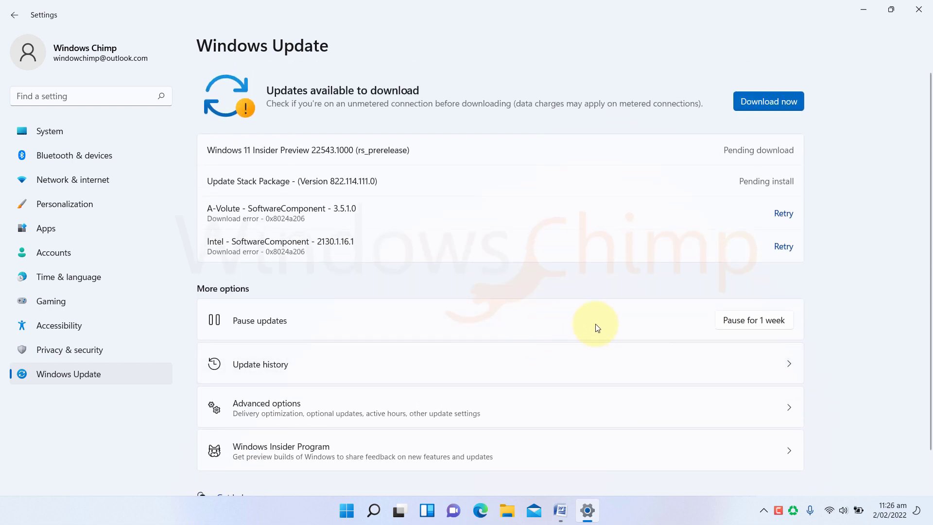
Close Settings and view the Wi-Fi connection's properties through Network Connections
left_click(918, 9)
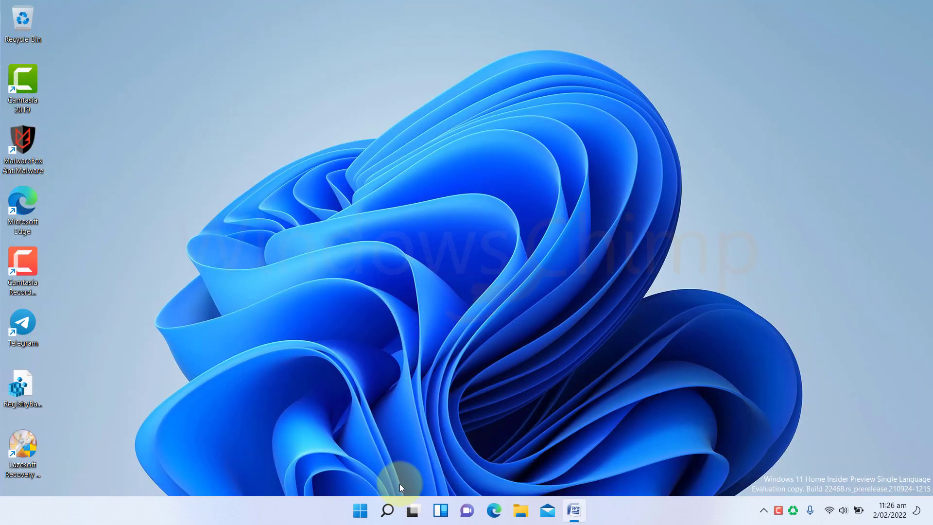
right_click(360, 510)
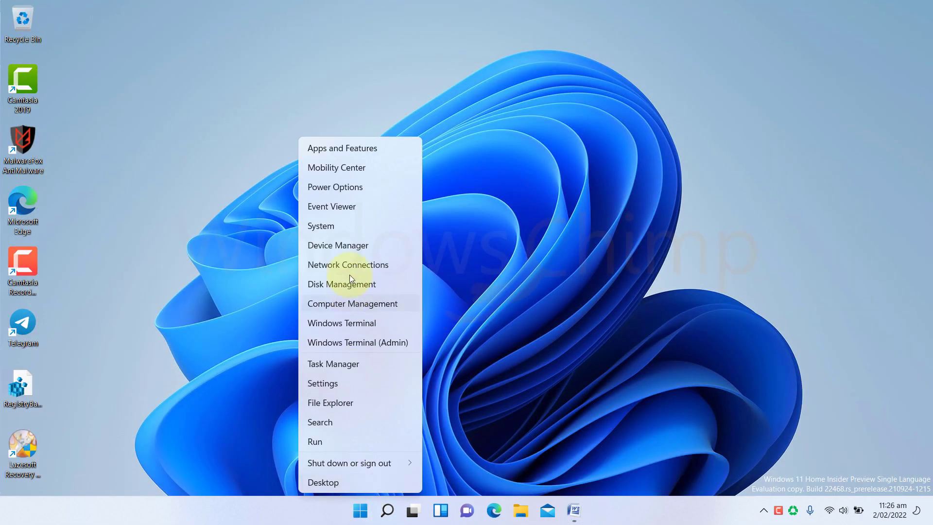
left_click(354, 264)
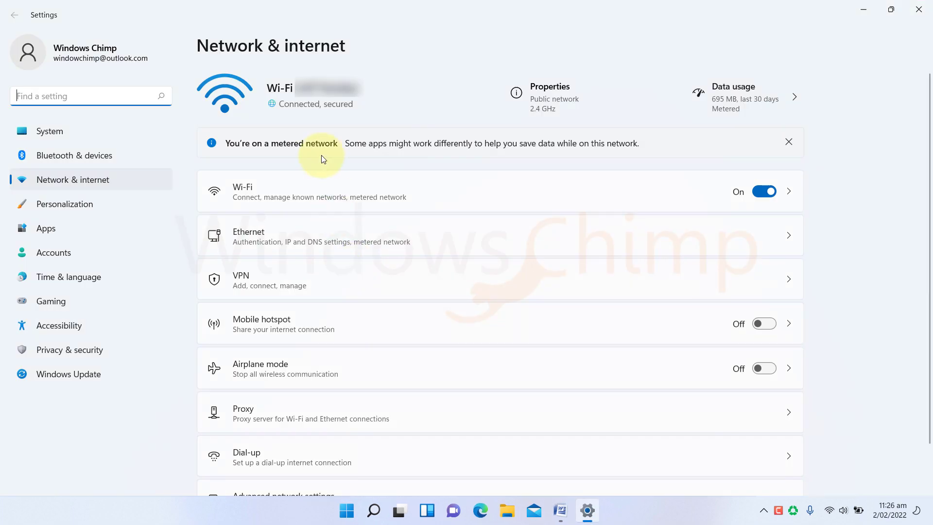
left_click(546, 104)
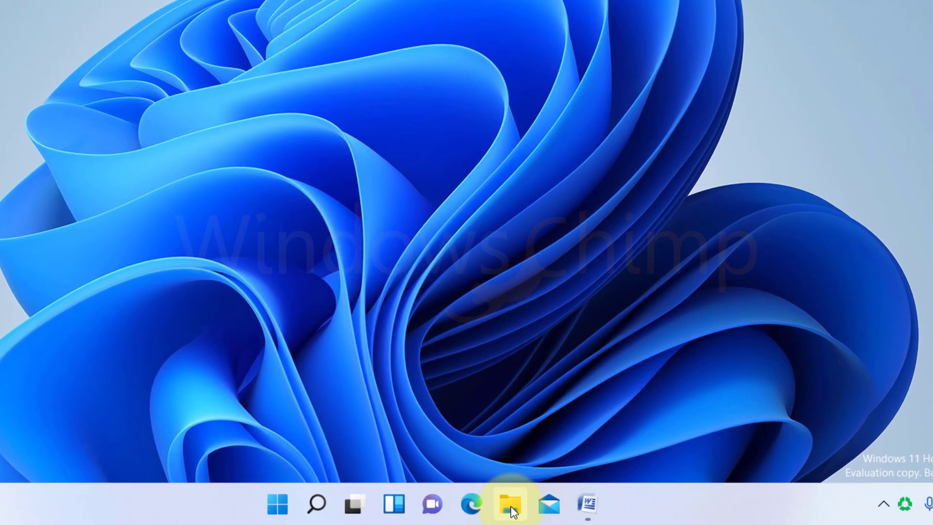
Open the SSD Win 11 (C:) drive's properties in This PC to see 32.7 GB free of 66.7 GB
left_click(501, 494)
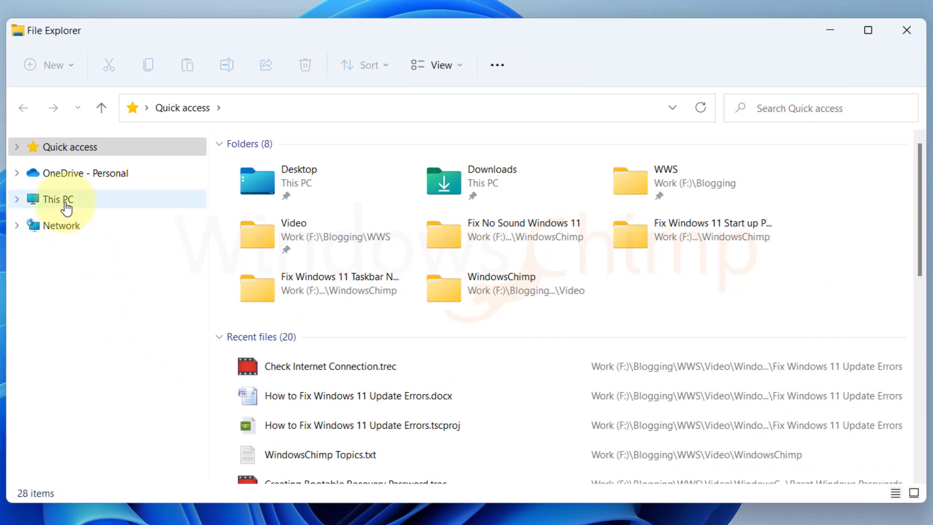
left_click(67, 206)
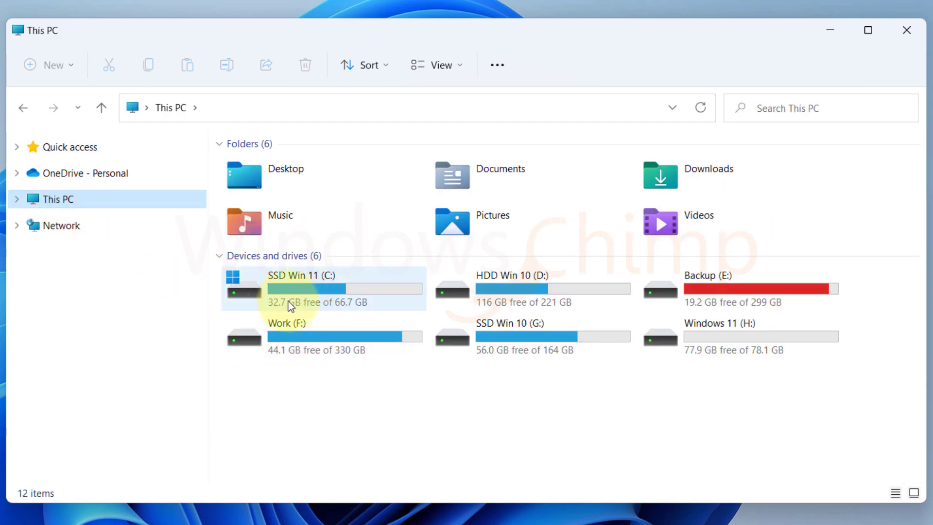
right_click(320, 293)
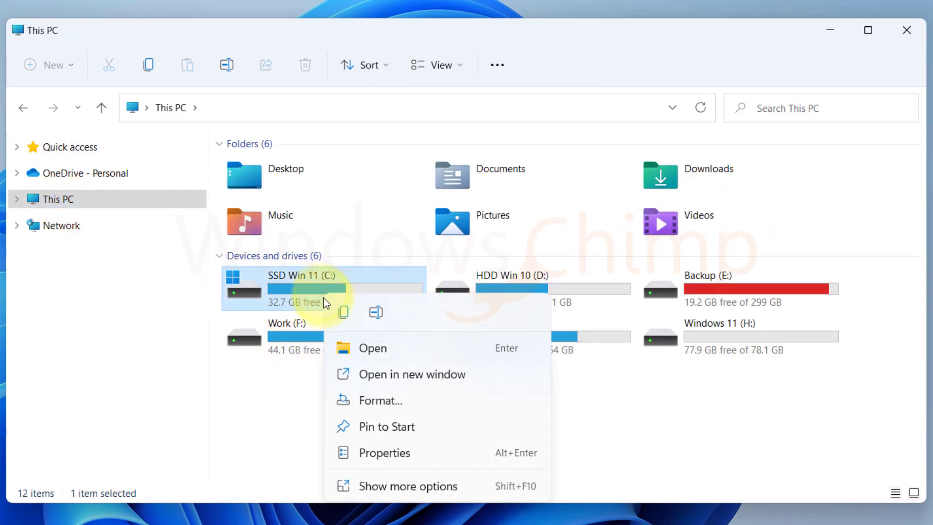
left_click(388, 449)
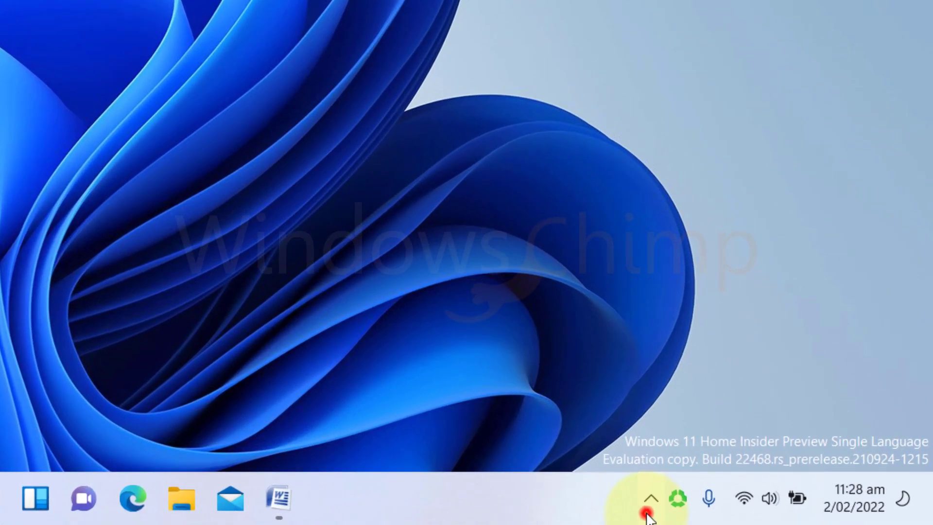
Exit MalwareFox AntiMalware from its system tray icon and confirm with Yes
left_click(647, 513)
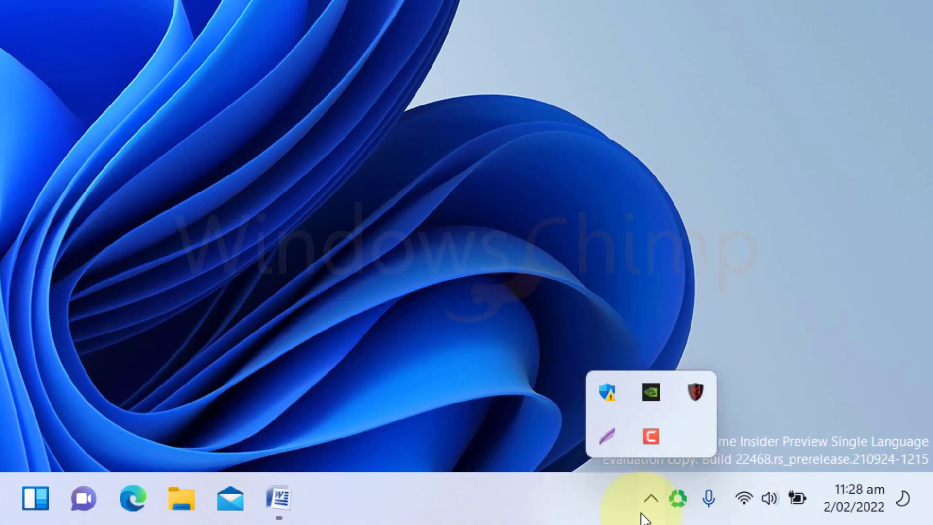
right_click(698, 390)
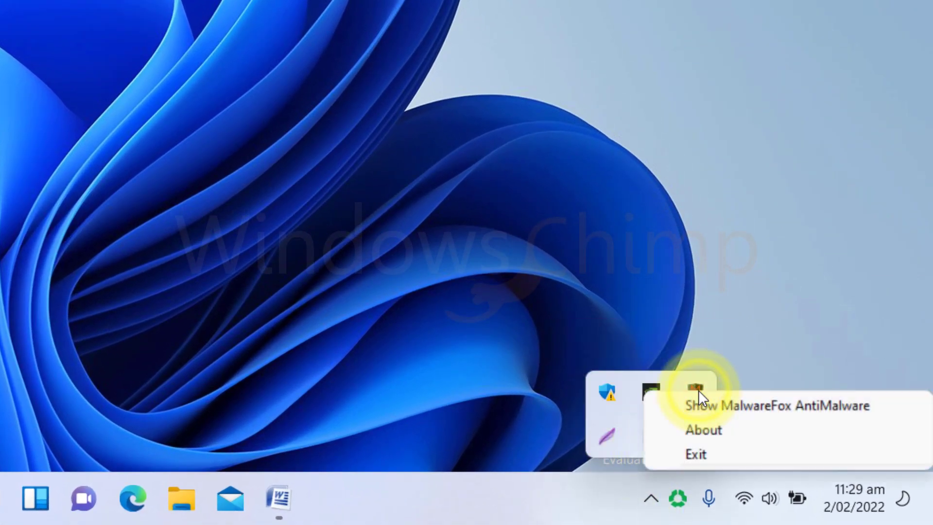
left_click(700, 453)
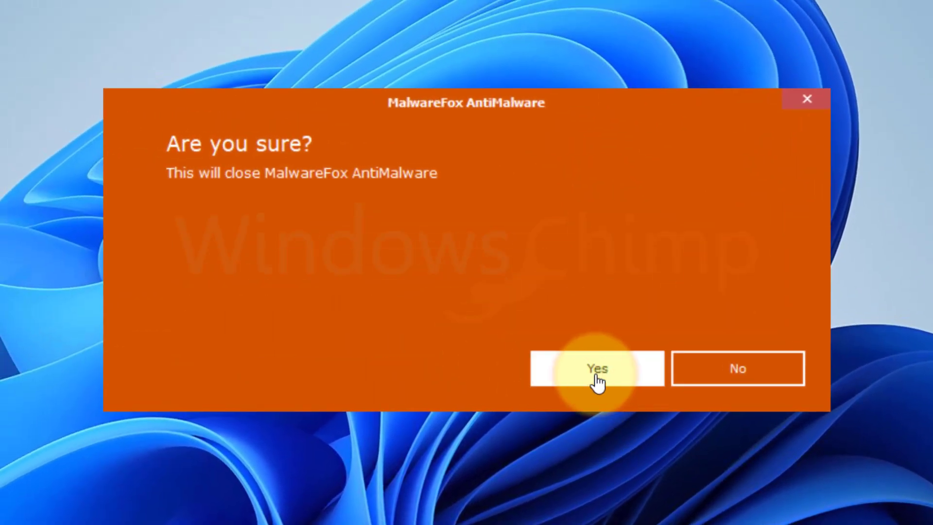
left_click(565, 358)
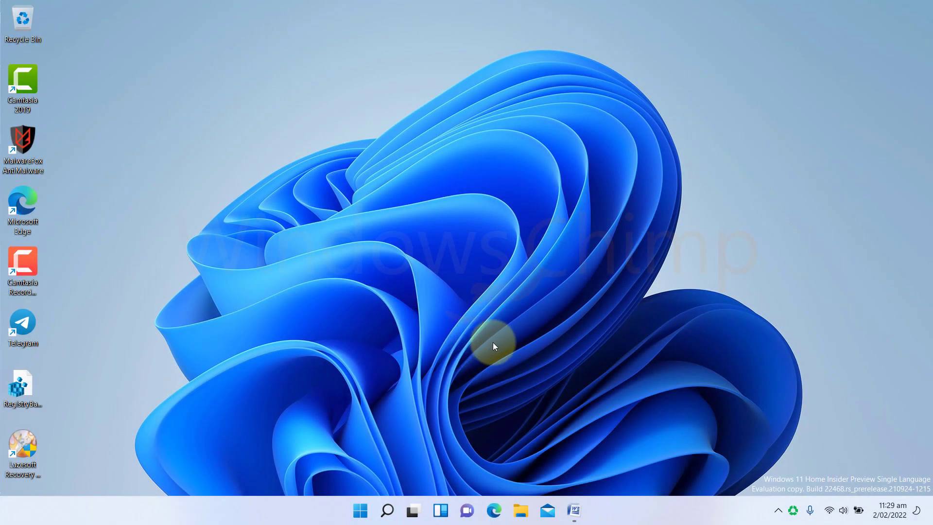
Run the Windows Update troubleshooter from System > Troubleshoot > Other troubleshooters in Settings
left_click(368, 502)
left_click(613, 155)
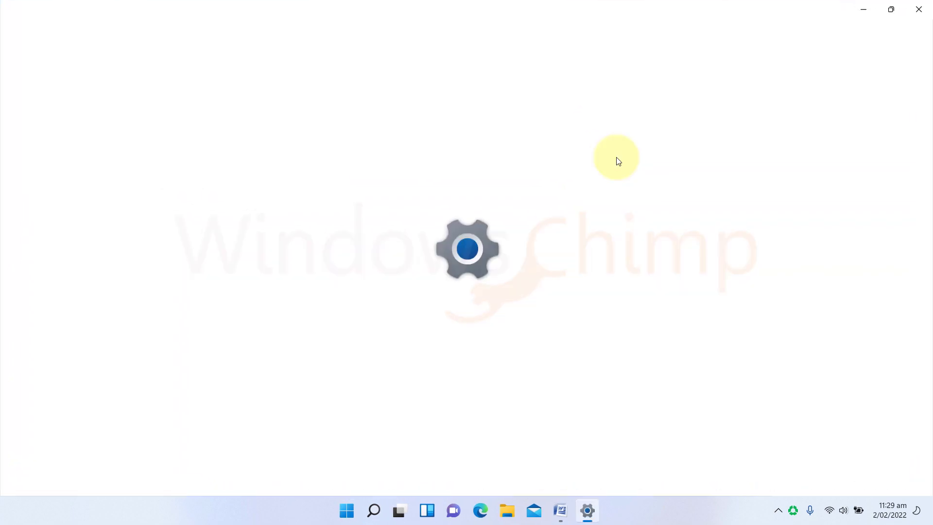
scroll(337, 417, "down", 4)
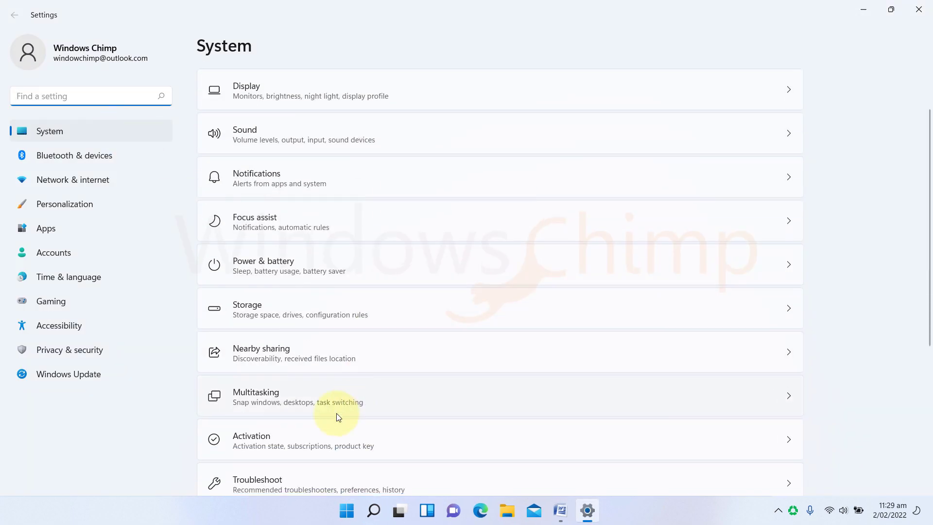
left_click(260, 350)
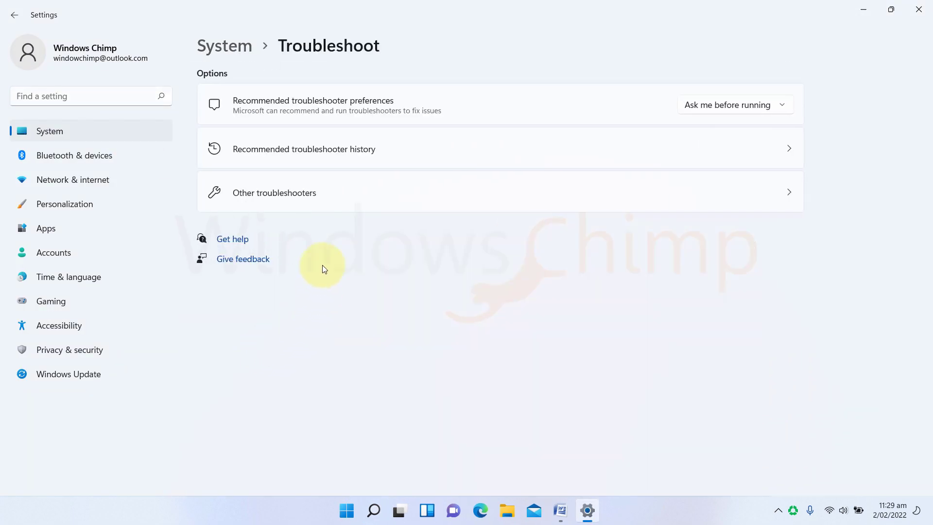
left_click(291, 191)
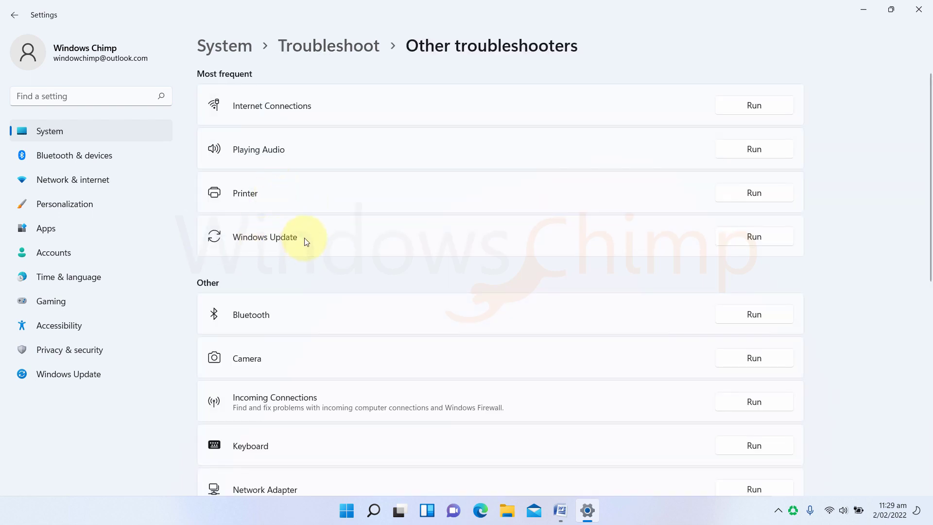
left_click(761, 235)
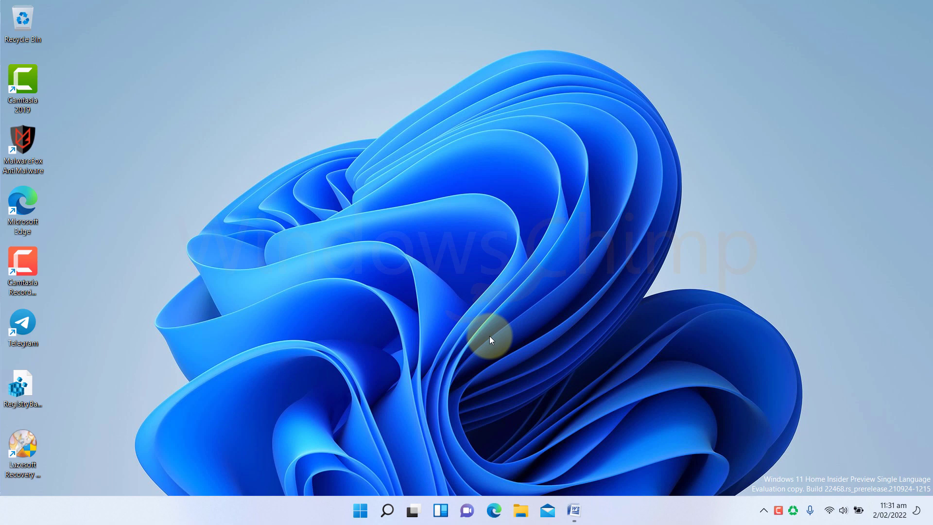
Search for cmd and launch Command Prompt as administrator, approving the UAC prompt
left_click(364, 511)
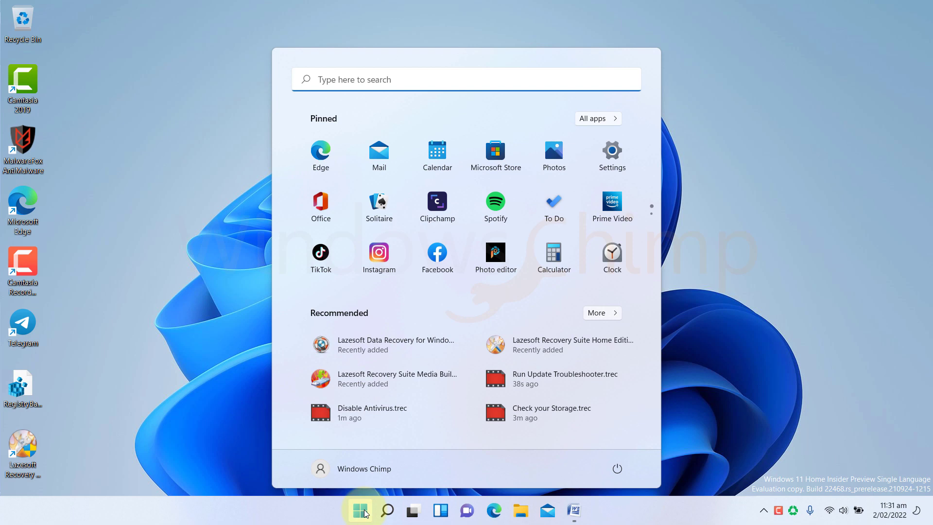
type("cmd")
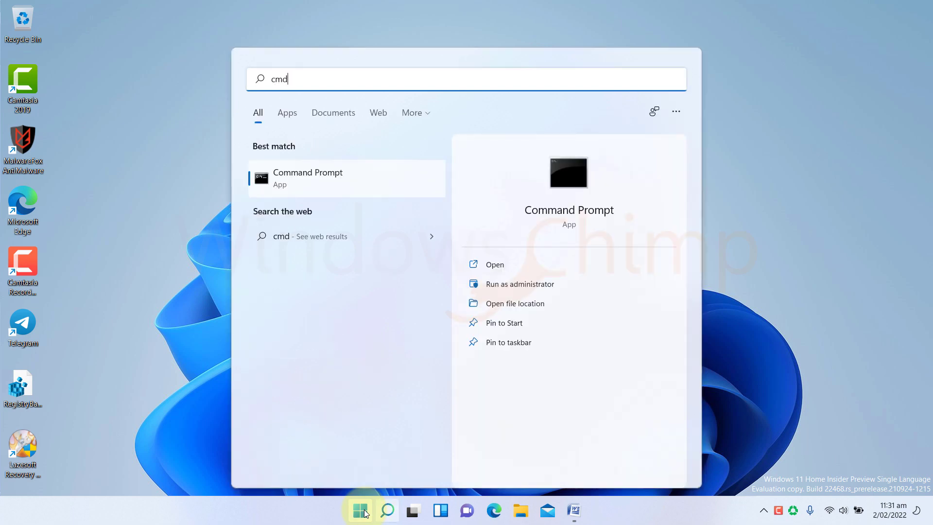
right_click(338, 187)
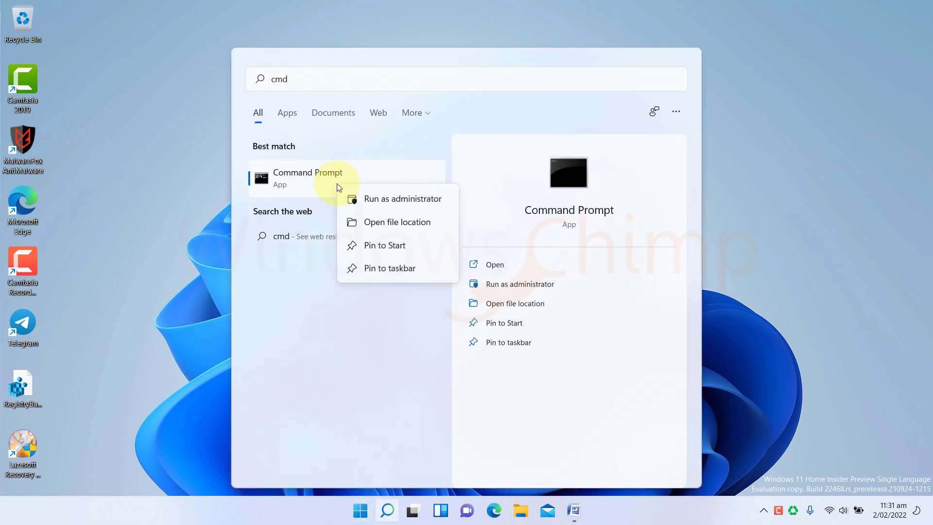
left_click(363, 201)
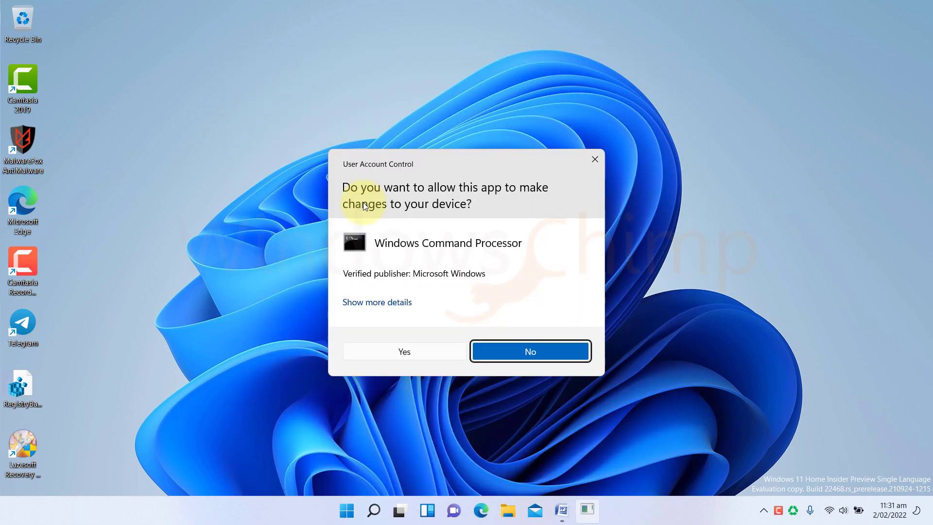
left_click(401, 350)
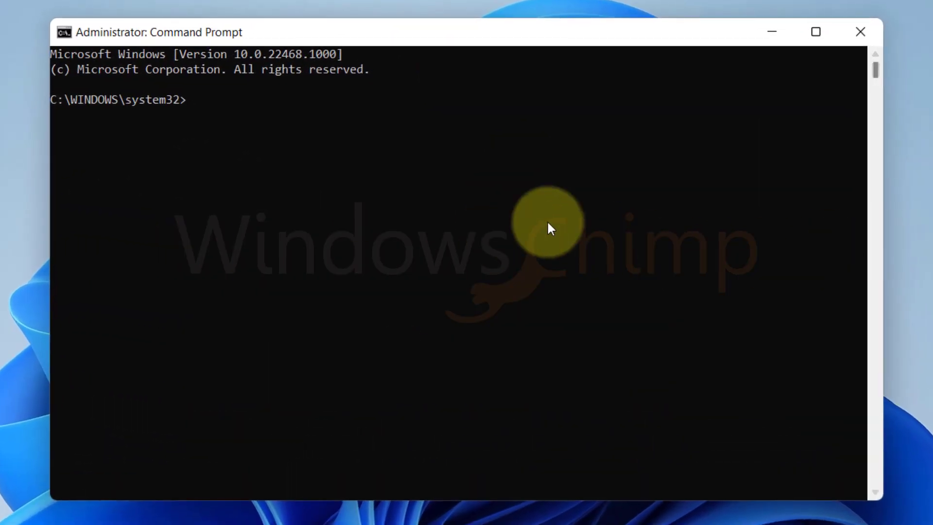
Run net stop for wuauserv, cryptsvc, bits and msiserver; Windows Installer was already stopped
type("Net")
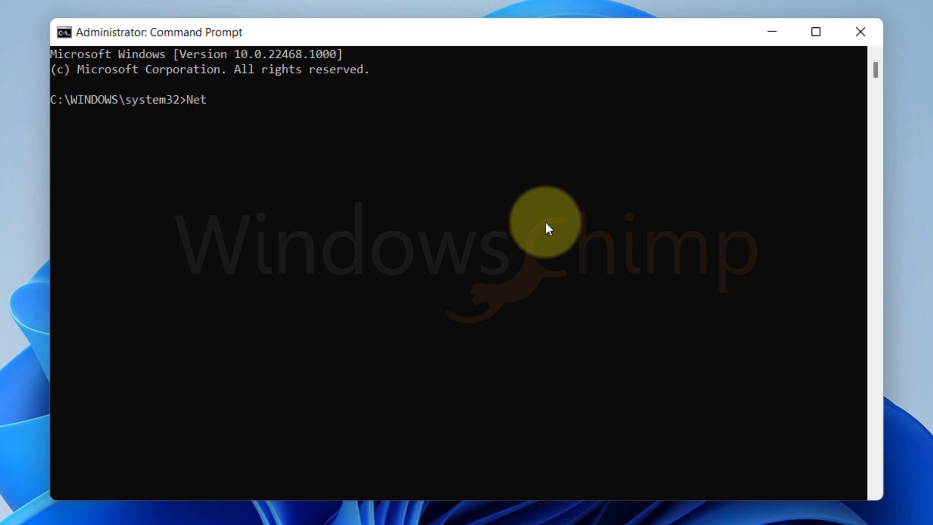
type(" Stop wuauserv")
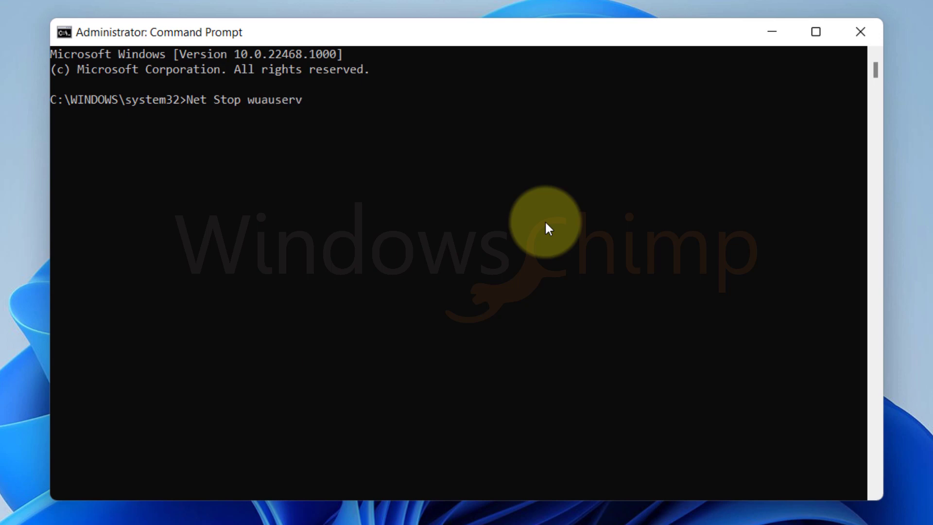
key("Return")
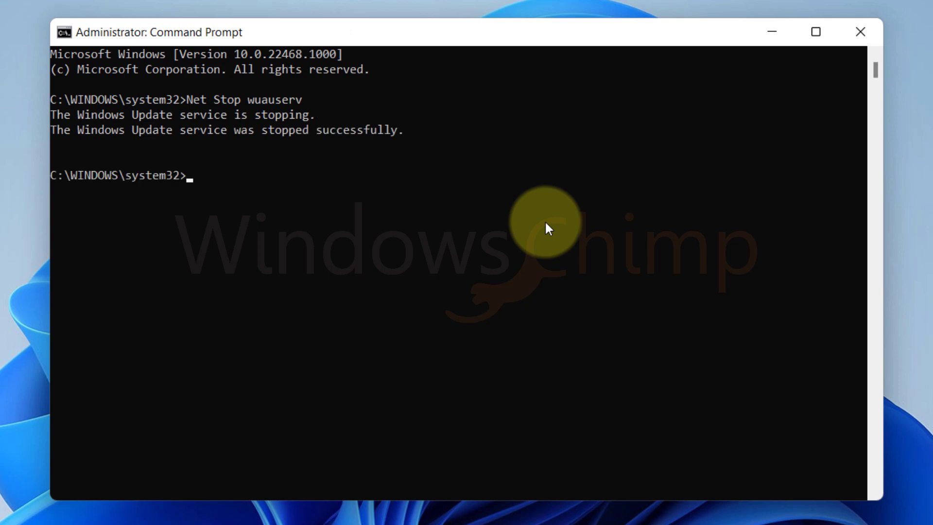
type("net stop cryptsvc")
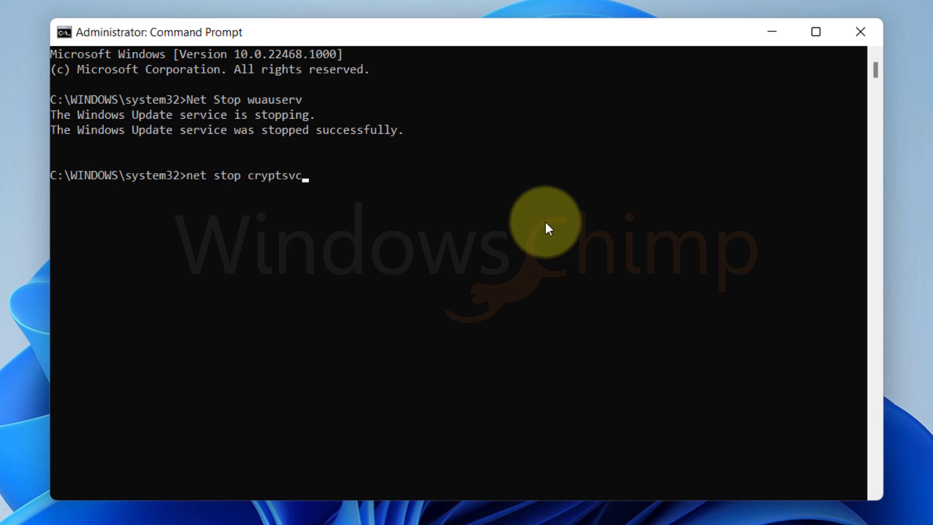
key("Return")
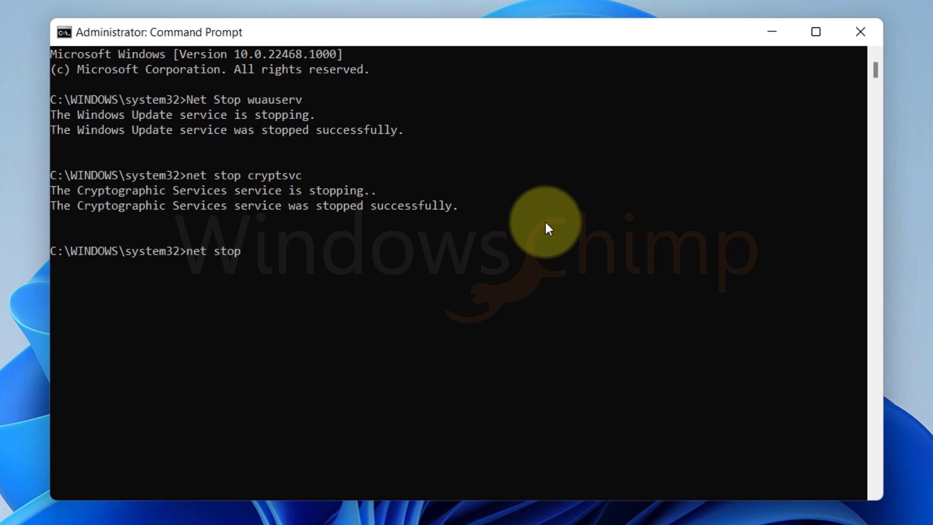
type("s")
key("Return")
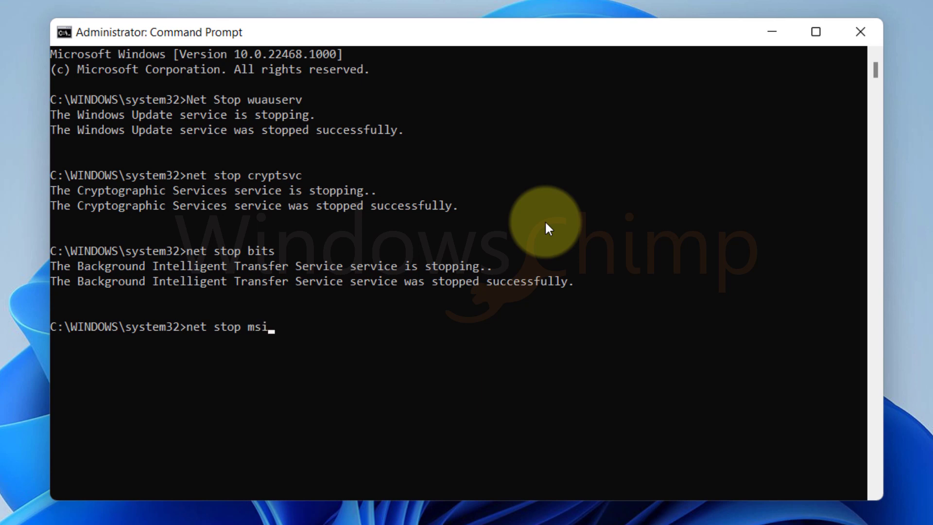
key("Return")
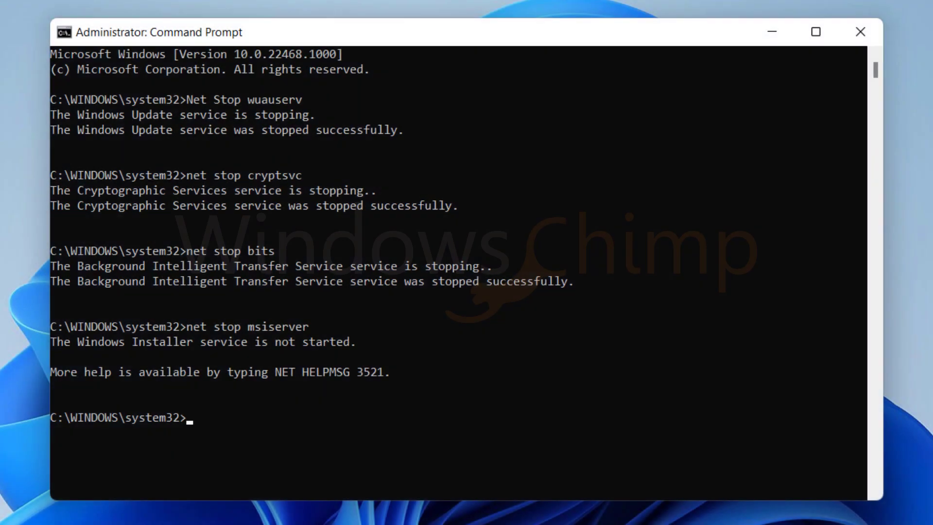
left_click(854, 467)
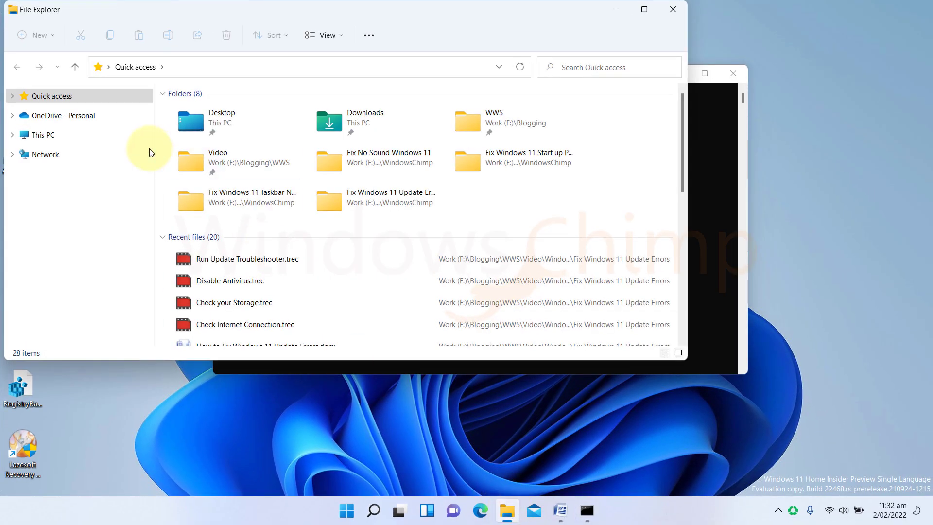
Navigate in File Explorer to C:\Windows\SoftwareDistribution
left_click(43, 136)
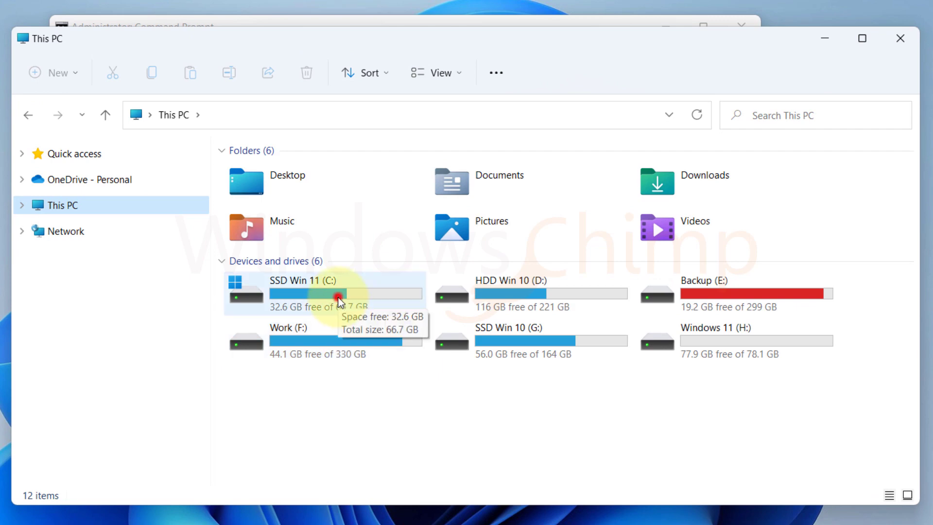
double_click(394, 280)
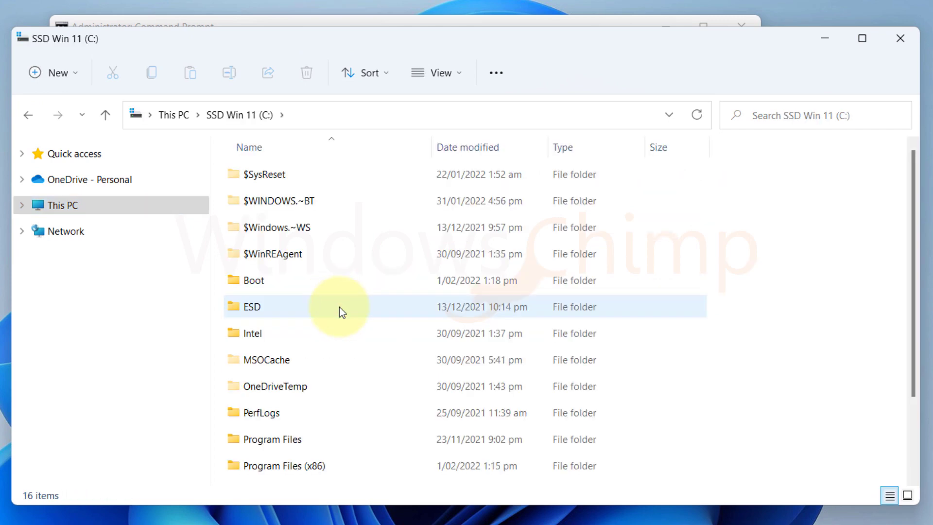
scroll(307, 387, "down", 2)
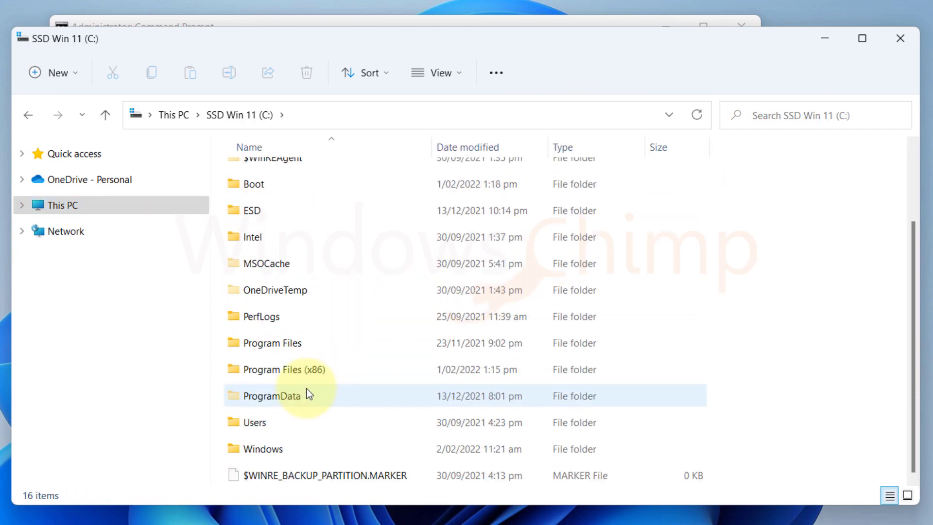
double_click(264, 447)
key("s")
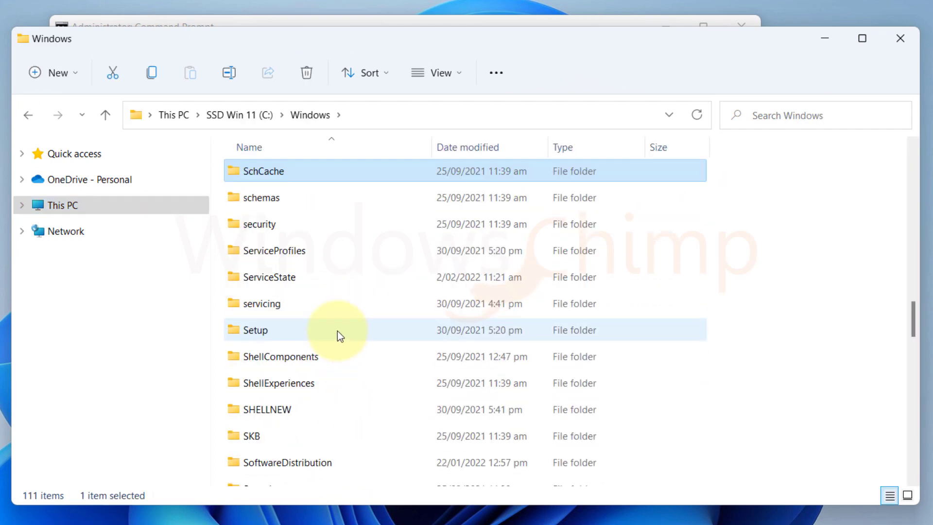
scroll(334, 357, "down", 2)
left_click(284, 340)
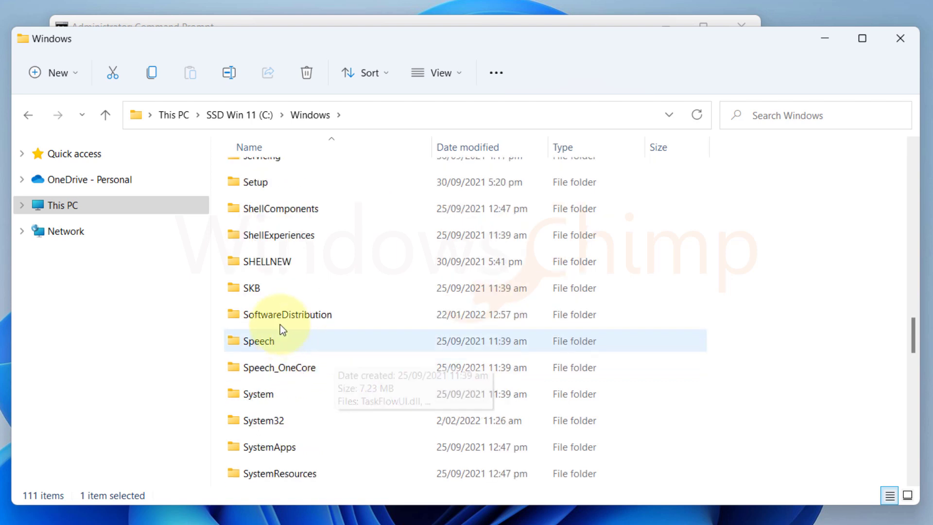
double_click(279, 315)
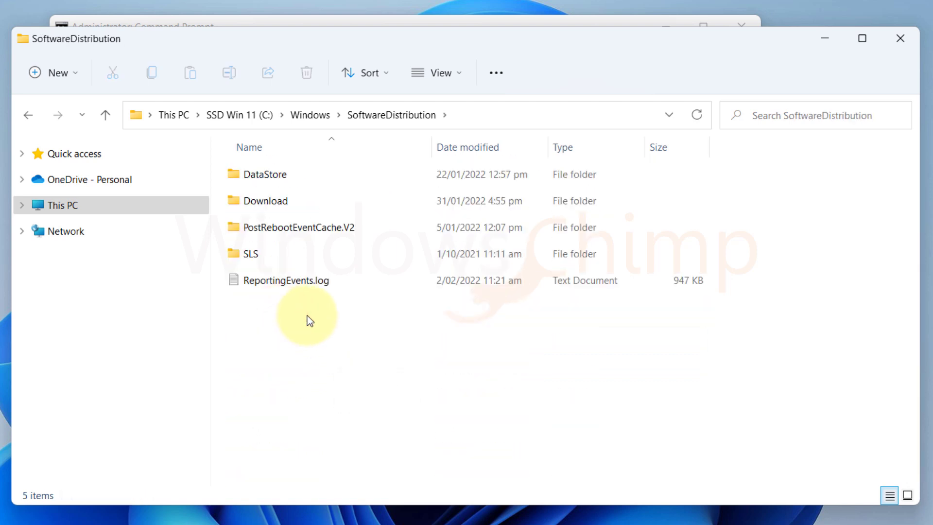
Select and delete all SoftwareDistribution contents, granting administrator permission for every item
key("ctrl+a")
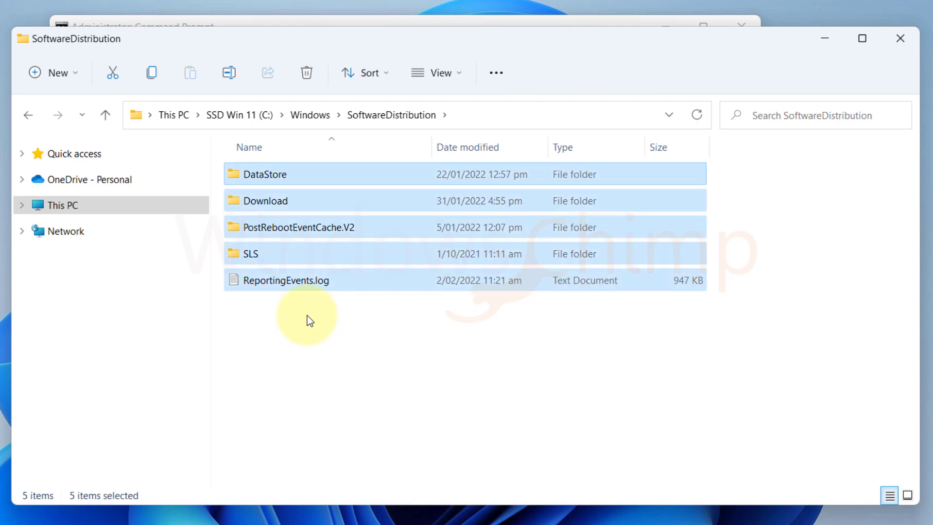
key("Delete")
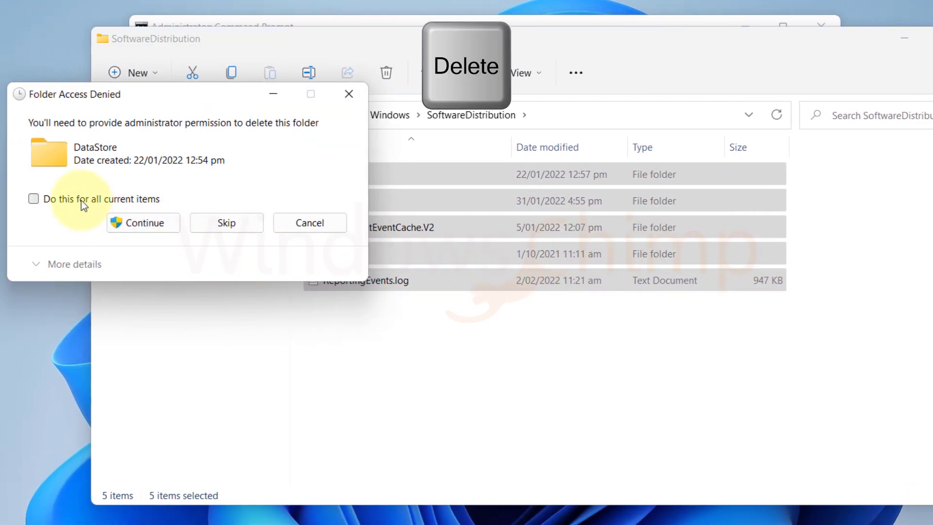
left_click(62, 199)
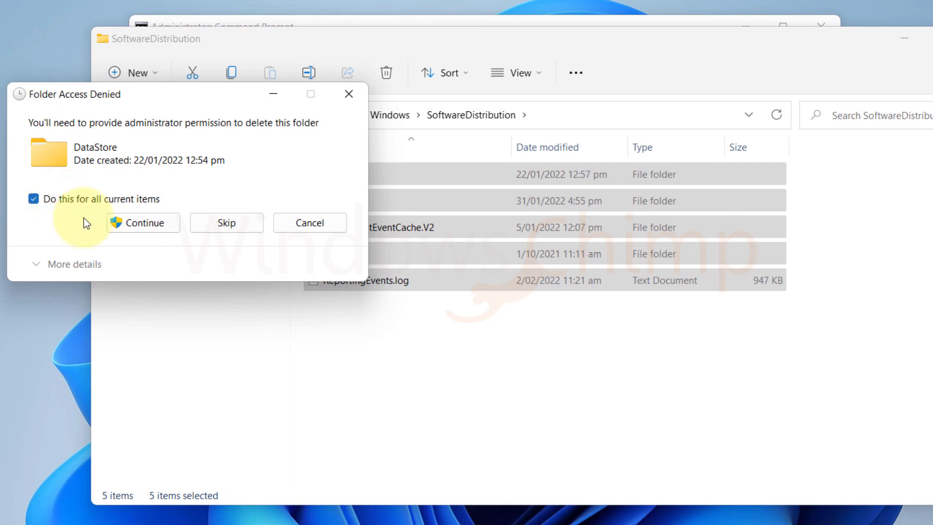
left_click(140, 225)
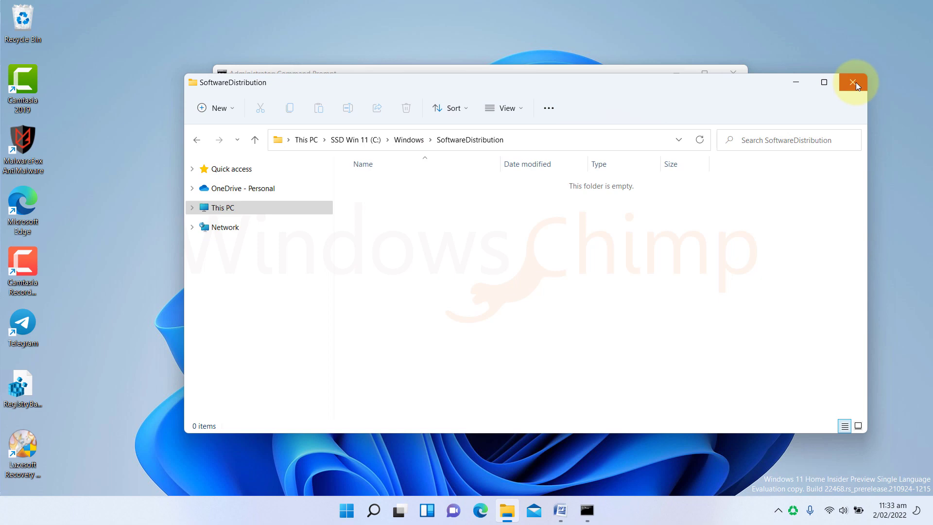
Close File Explorer and run net start for wuauserv, cryptsvc, bits and msiserver in the console
left_click(853, 82)
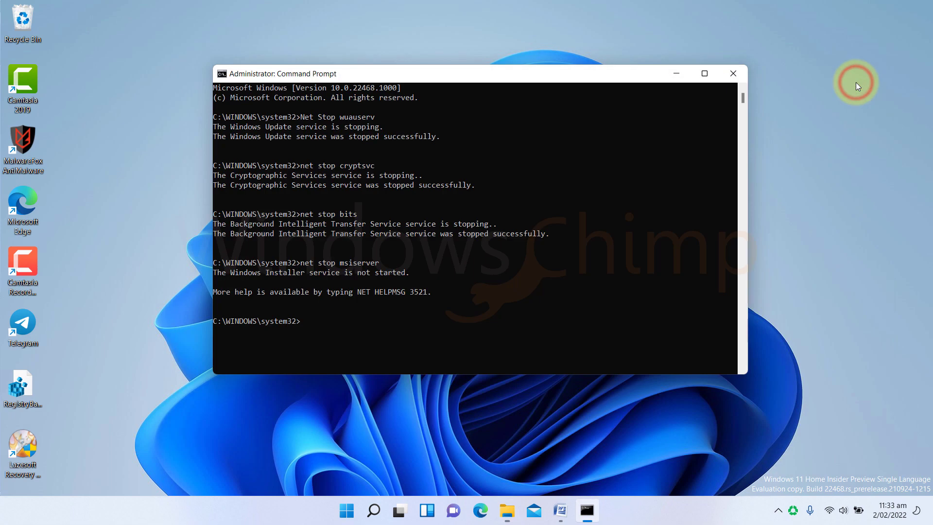
left_click(374, 317)
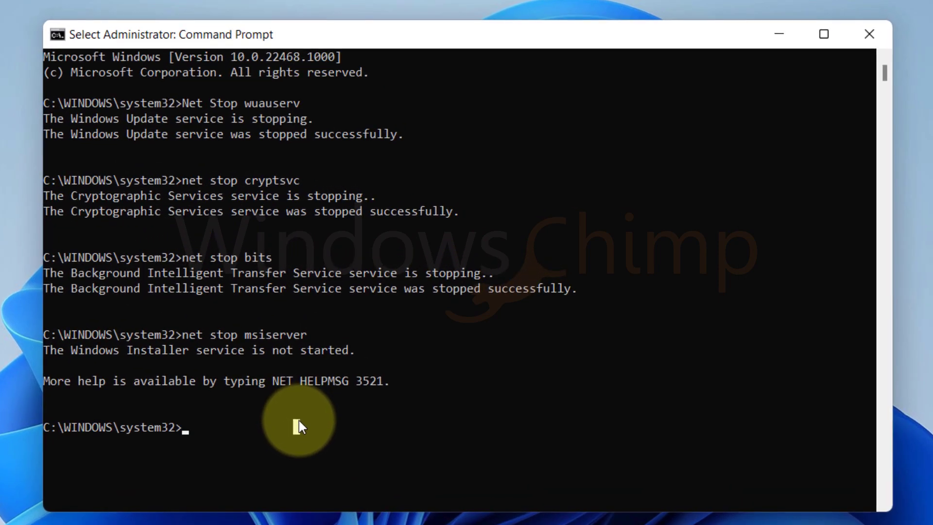
type("net start wuauserv")
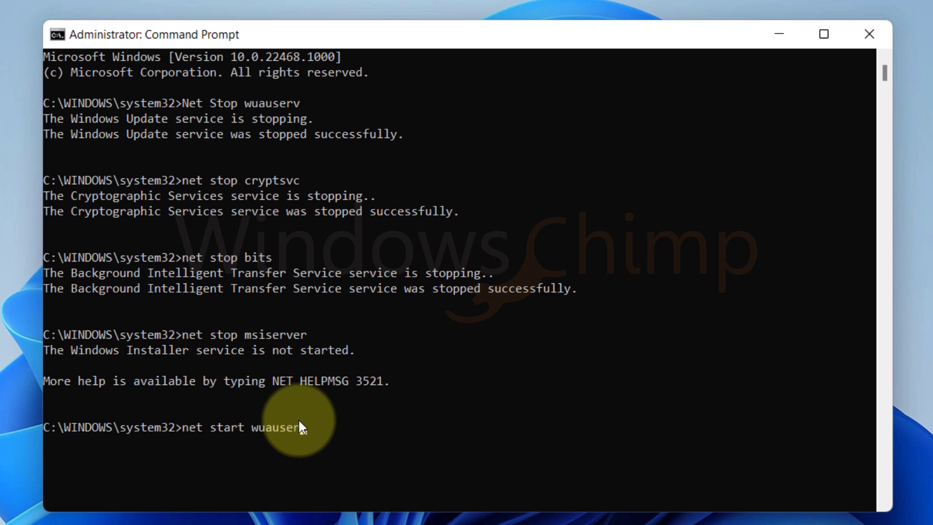
key("Return")
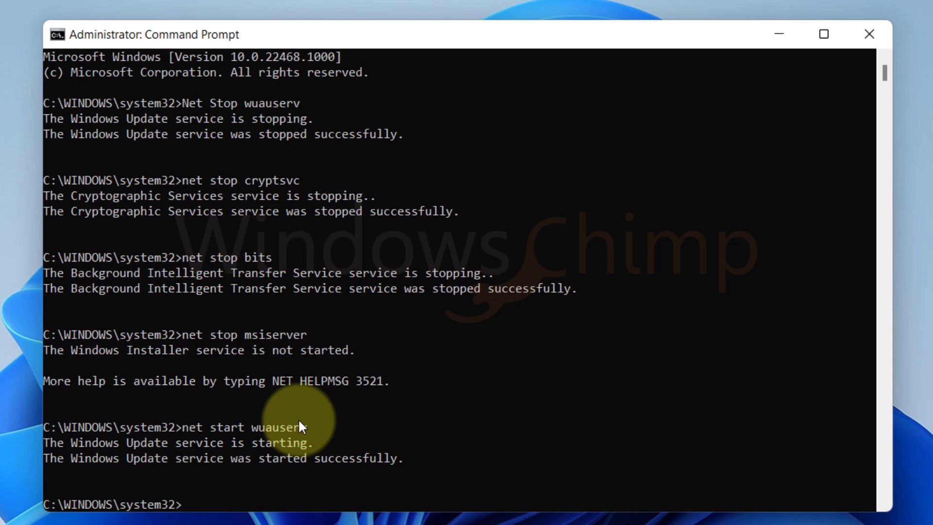
type("net start crypts")
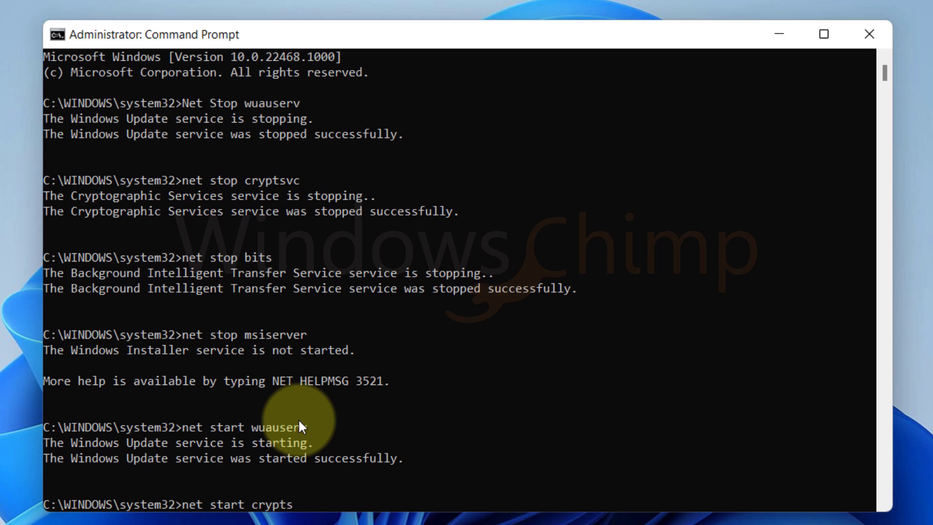
type("vc")
key("Return")
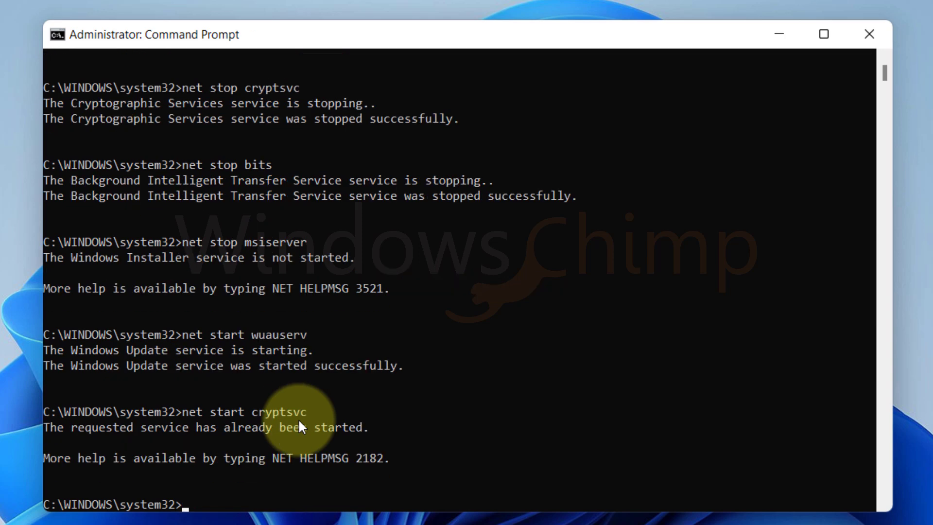
type("net")
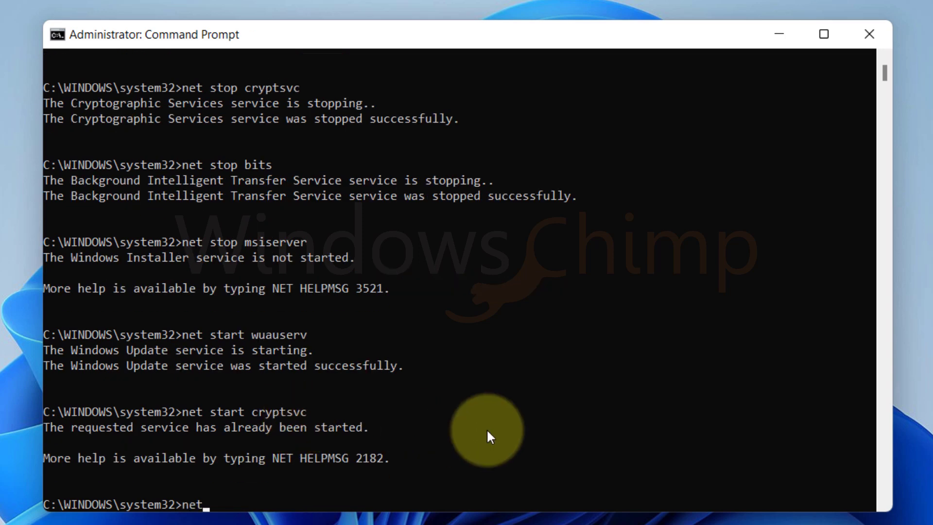
type(" start bits")
key("Return")
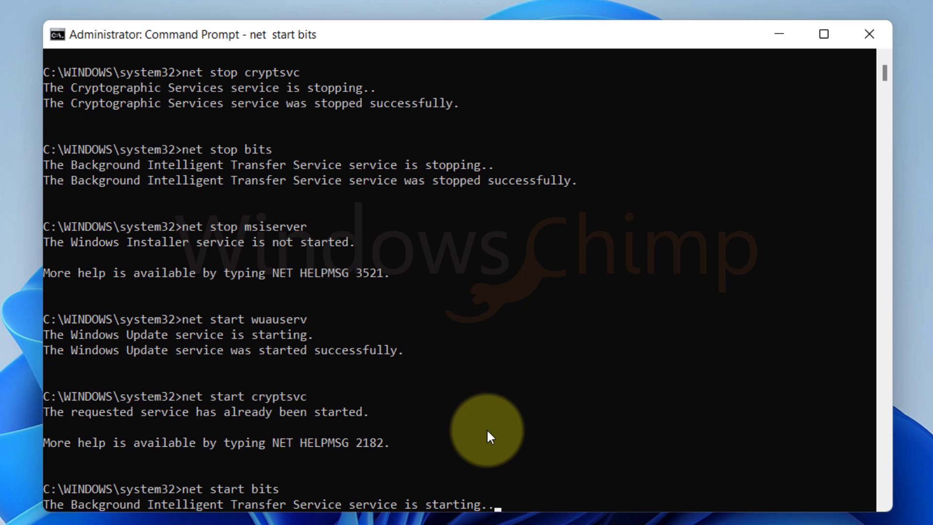
type("net start ms")
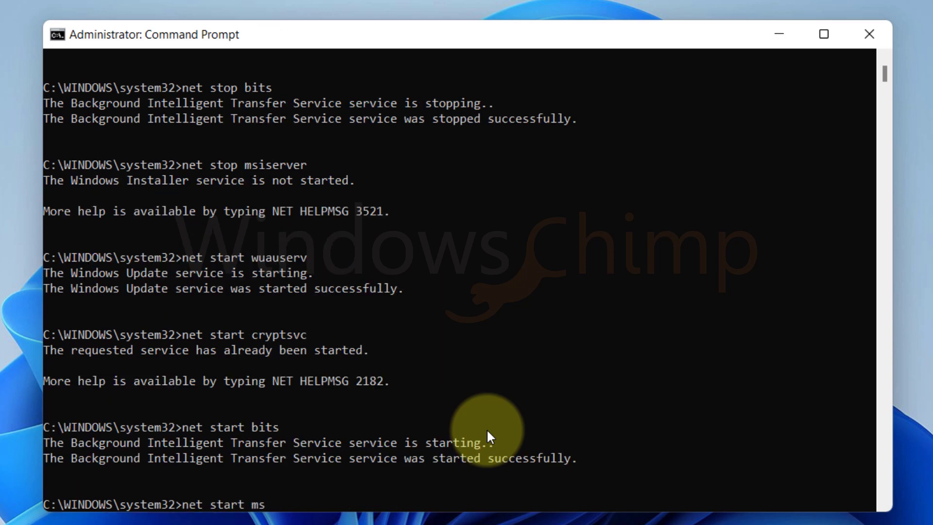
type("iserver")
key("Return")
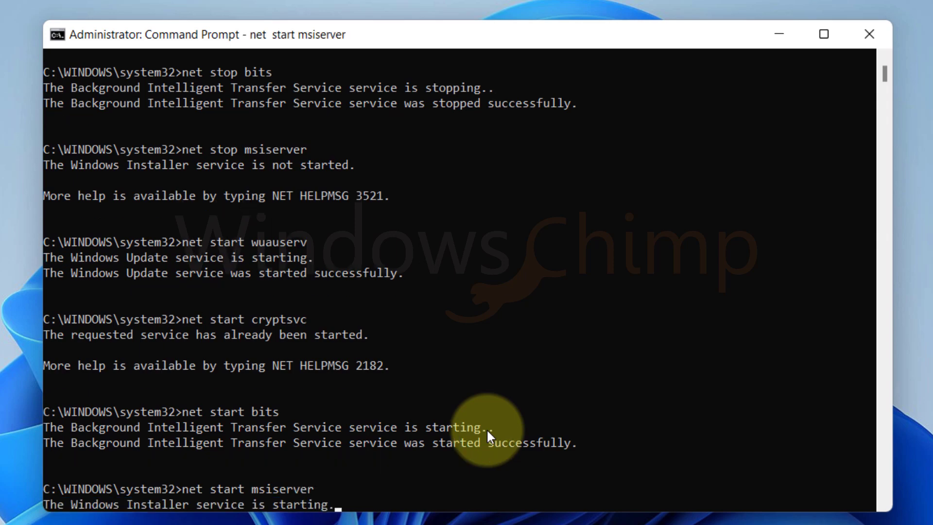
Exit Command Prompt, then start a Check for updates on the Windows Update page in Settings
type("exit")
key("Return")
left_click(360, 510)
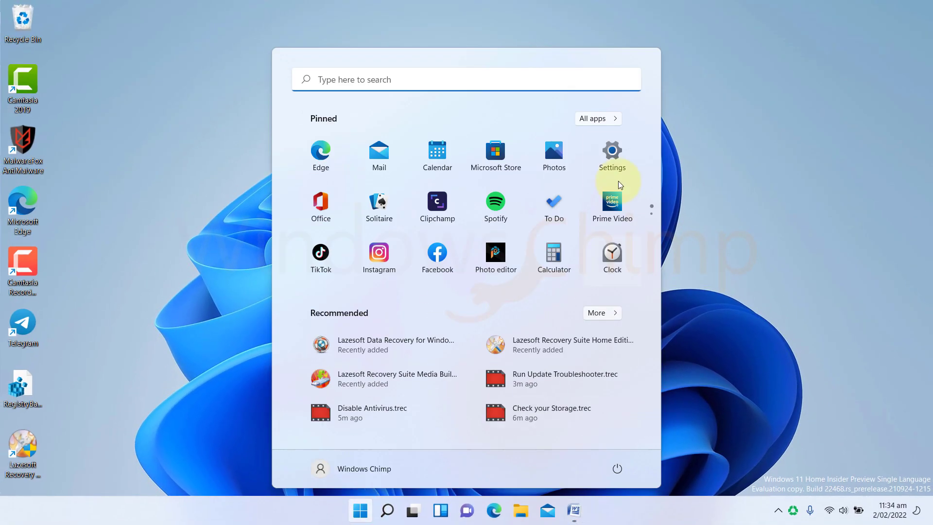
left_click(613, 152)
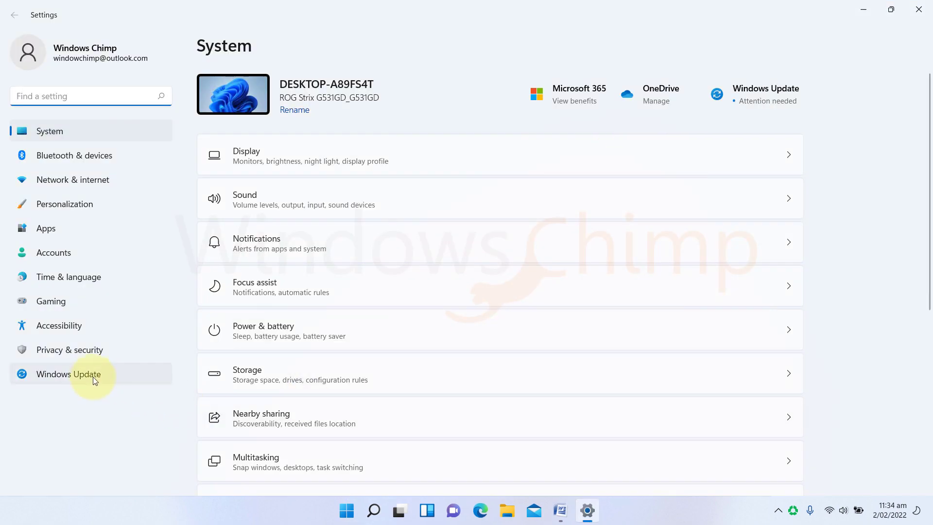
left_click(92, 375)
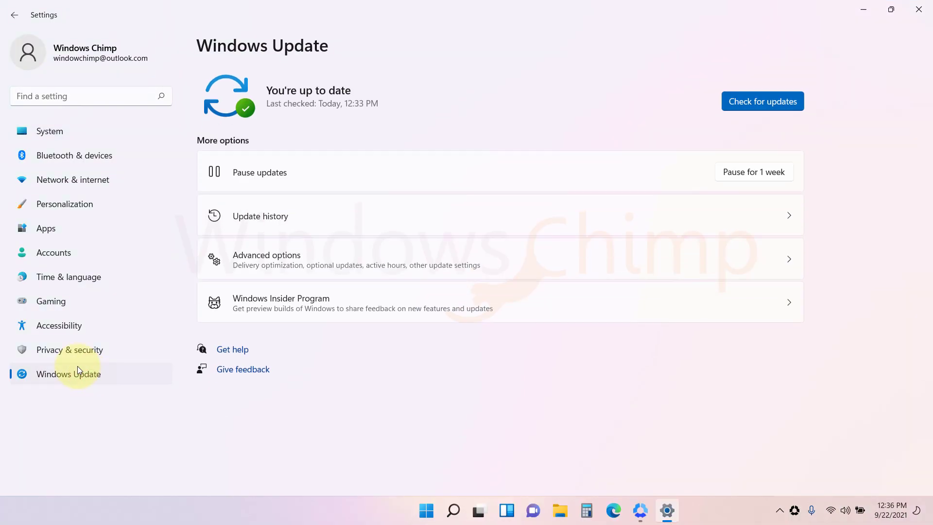
left_click(763, 101)
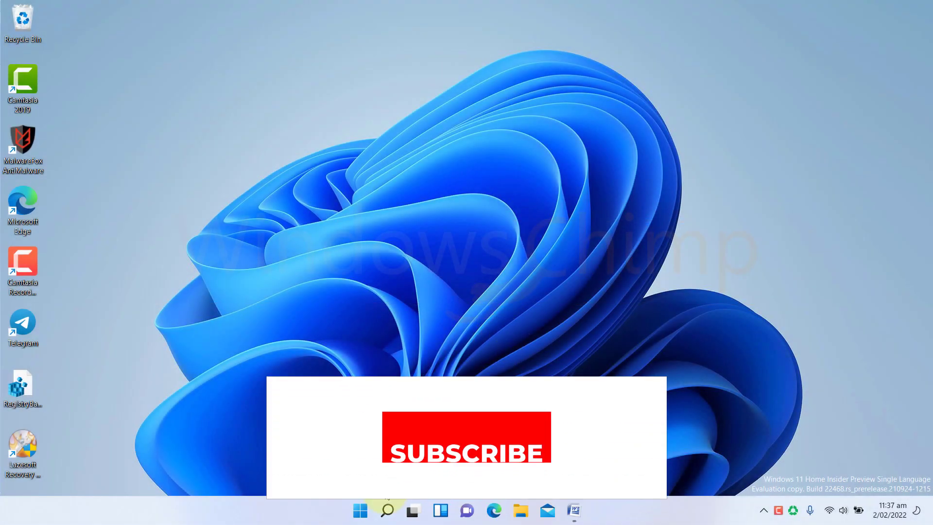
Launch Command Prompt as administrator from a Start search for cmd, accepting UAC
left_click(360, 510)
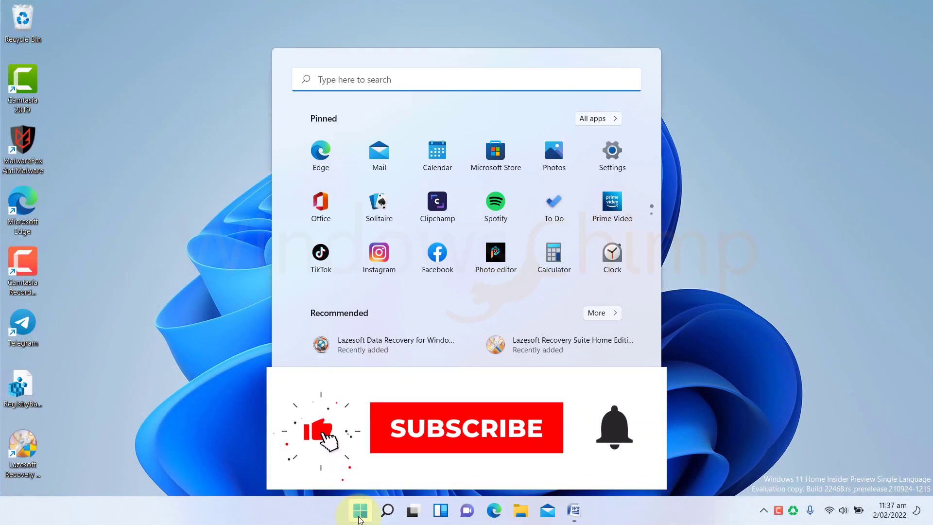
type("cmd")
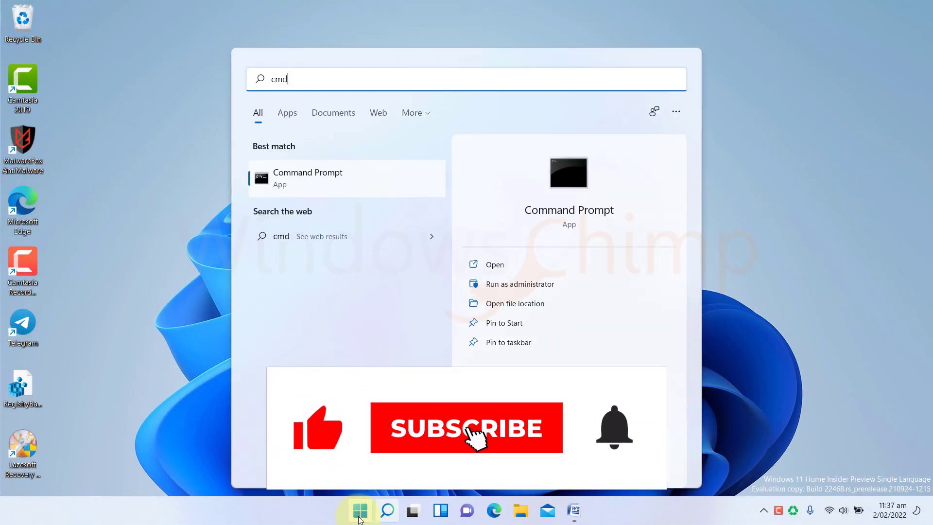
right_click(359, 184)
left_click(379, 200)
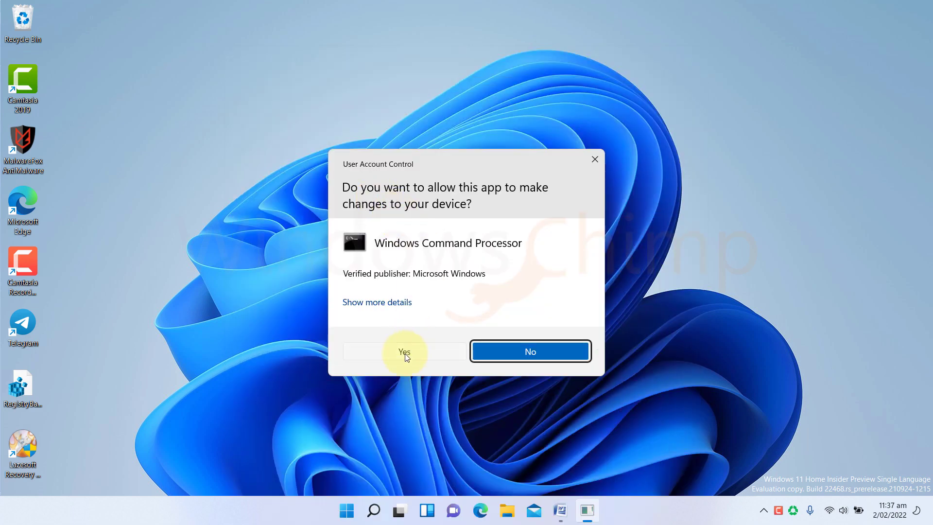
left_click(405, 353)
Run chkdsk /f /r and answer Y to schedule the C: drive check at restart
left_click(287, 31)
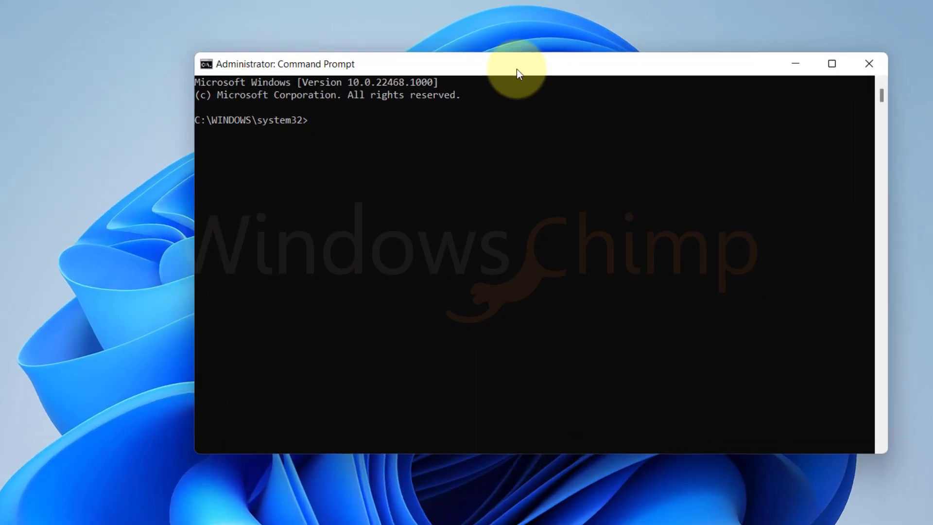
type("chkdsk")
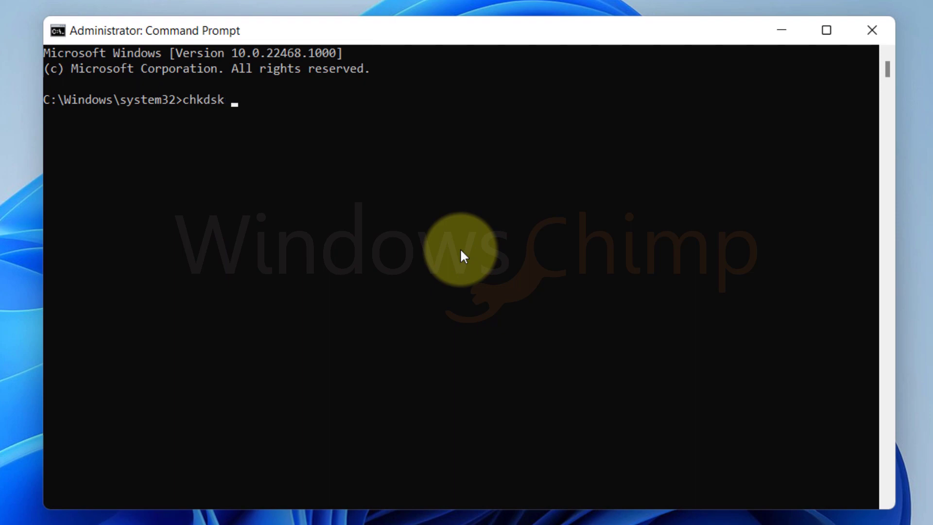
type(" /f /r")
key("Return")
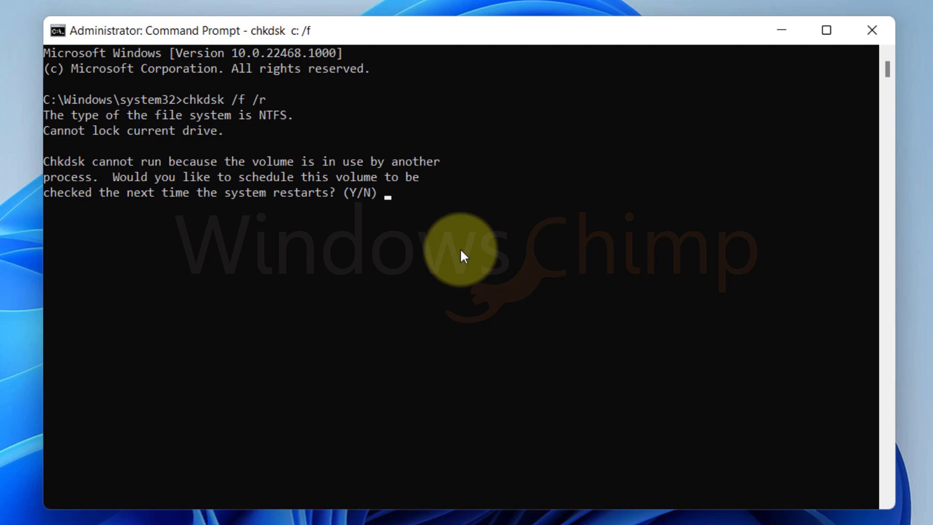
type("Y")
key("Return")
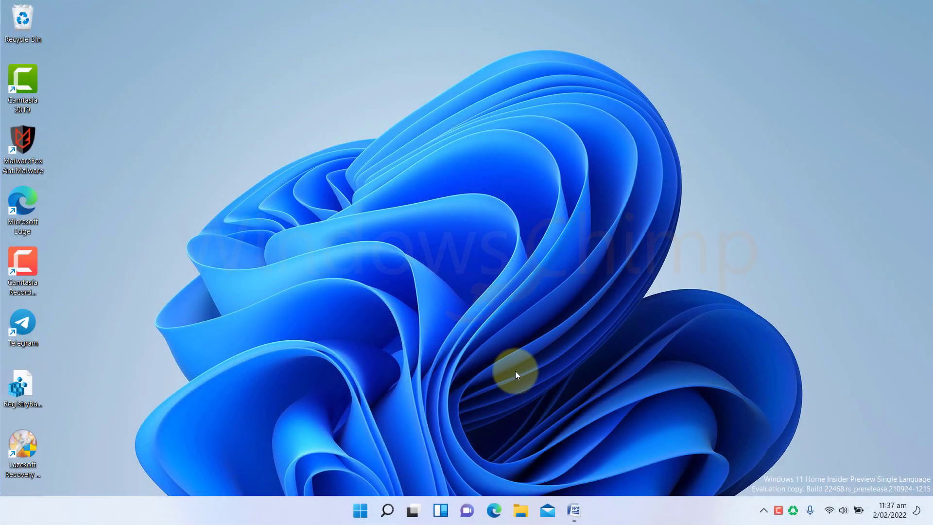
Run sfc /scannow in an elevated Command Prompt; it finds no integrity violations
left_click(359, 516)
type("c")
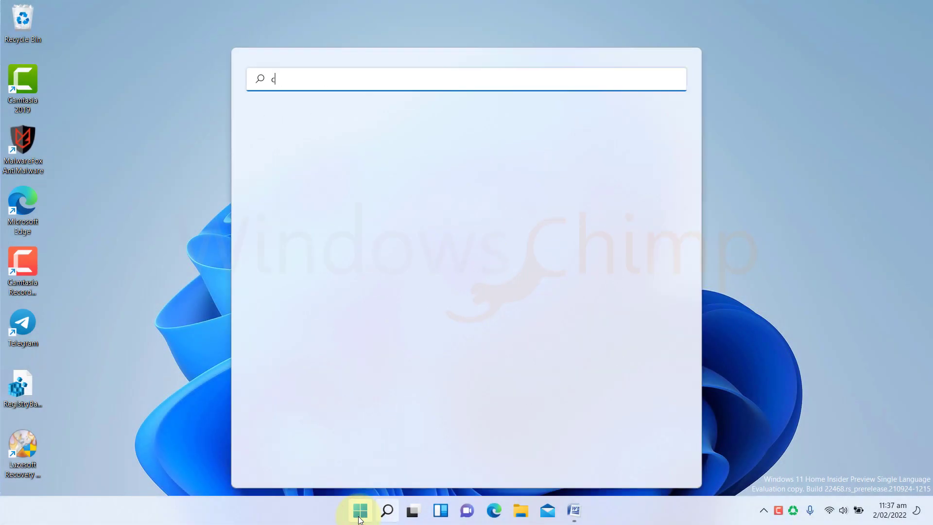
type("md")
right_click(360, 185)
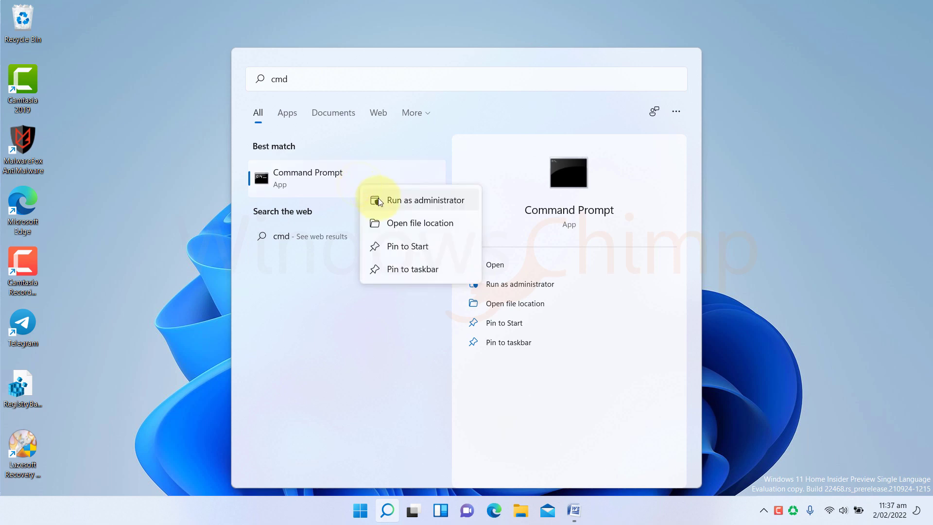
left_click(380, 201)
left_click(404, 353)
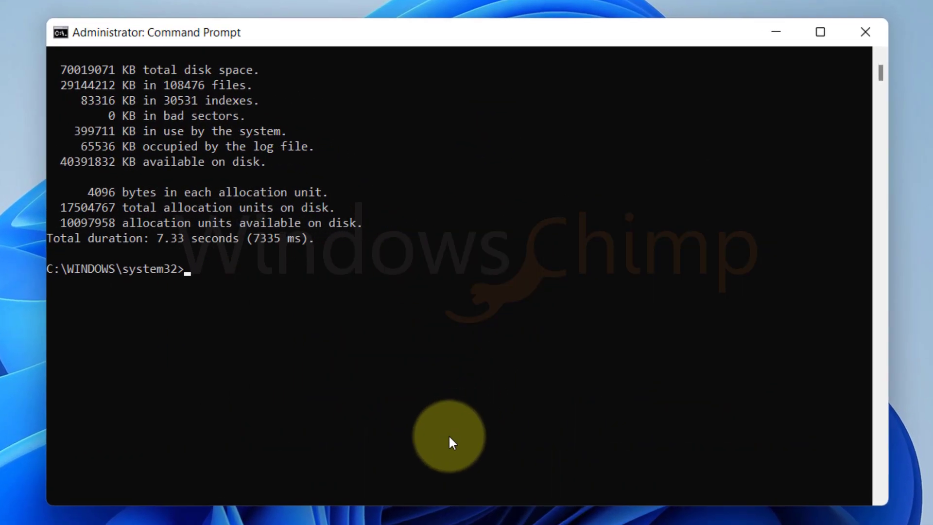
type("fc")
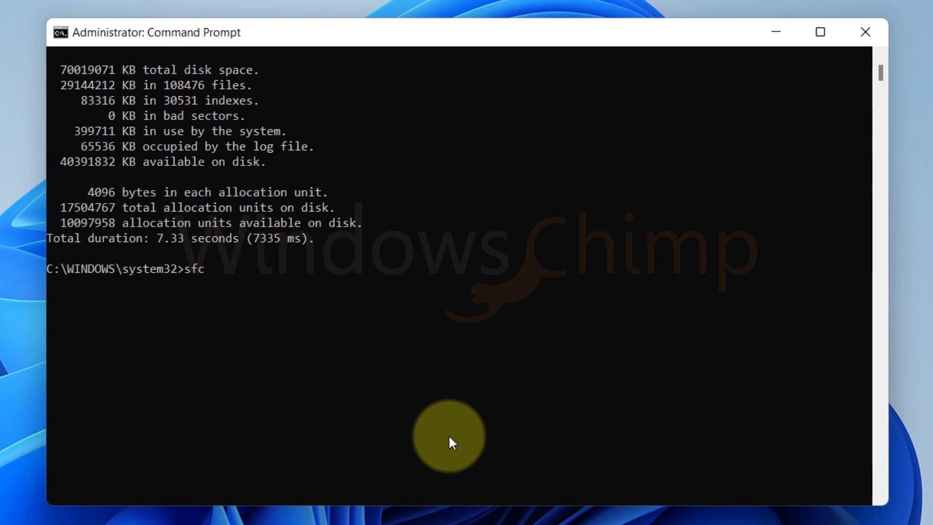
type(" /scannow")
key("Return")
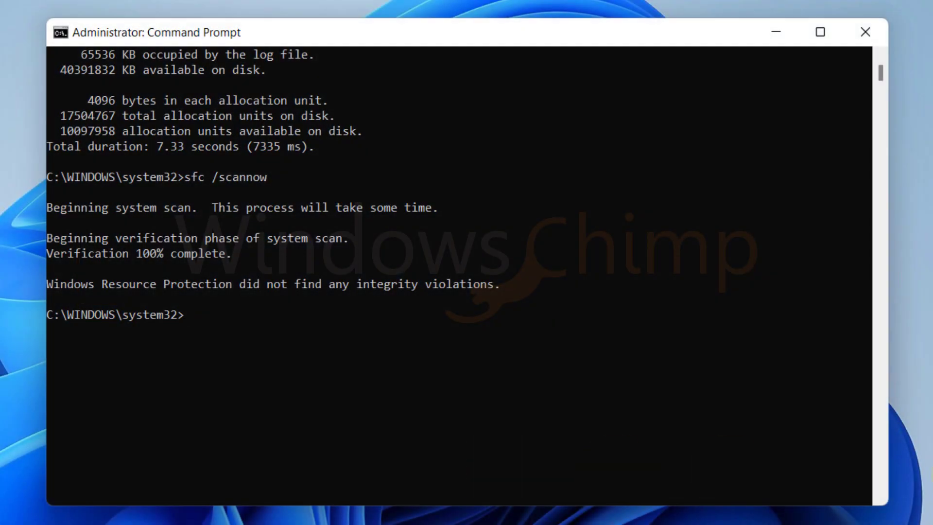
Run dism.exe /online /cleanup-image /restorehealth until it completes successfully
type("dism.exe /")
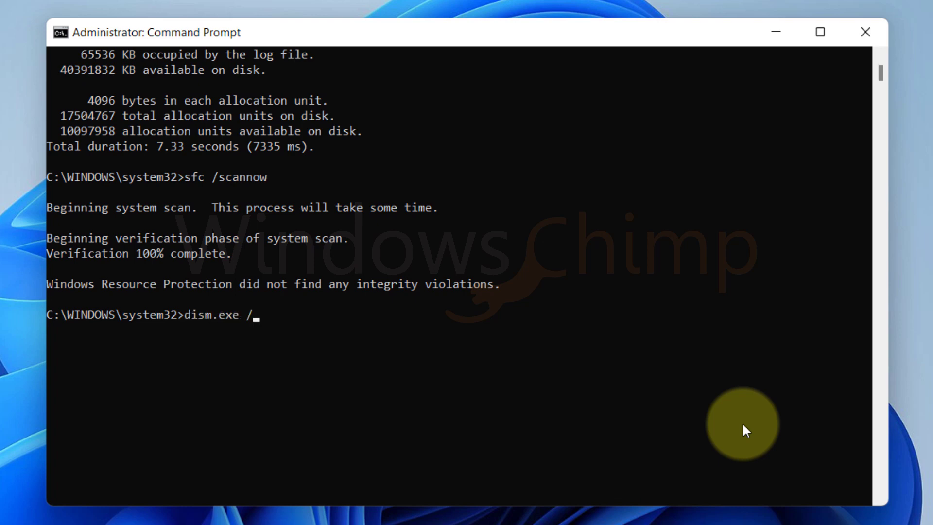
type("online /cleanup-image")
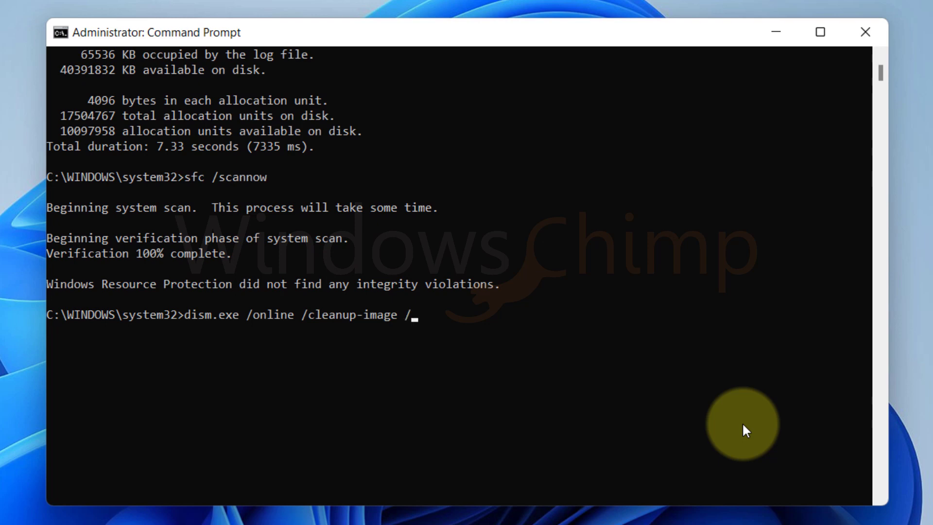
type(" /restorehealth")
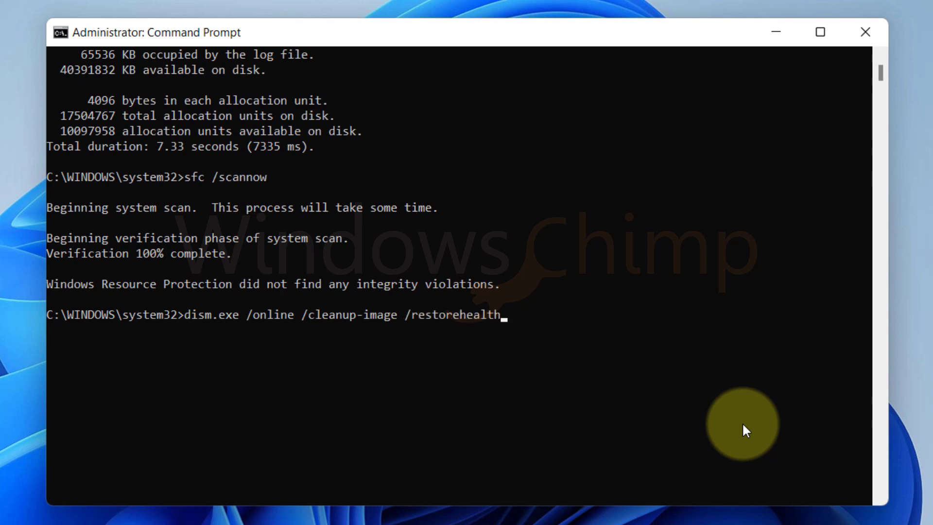
key("Return")
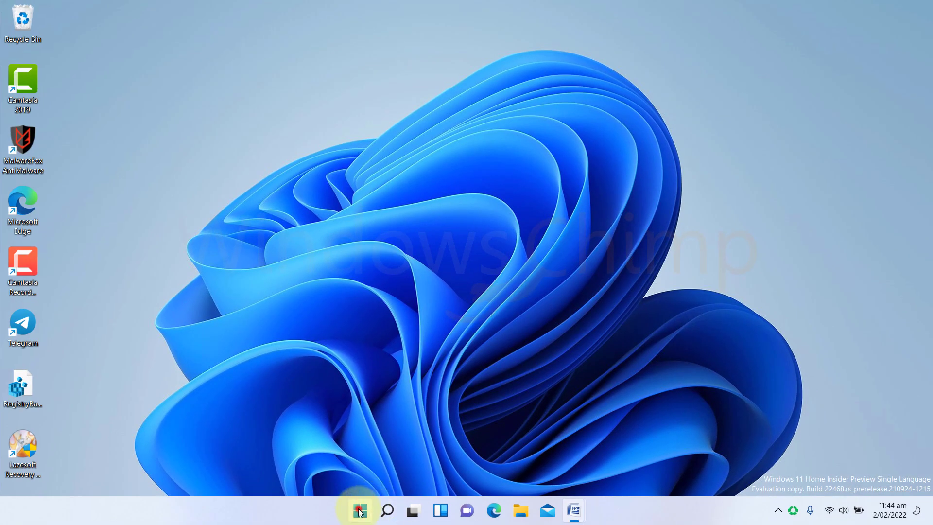
Restart the computer from the Start menu's power options
left_click(359, 510)
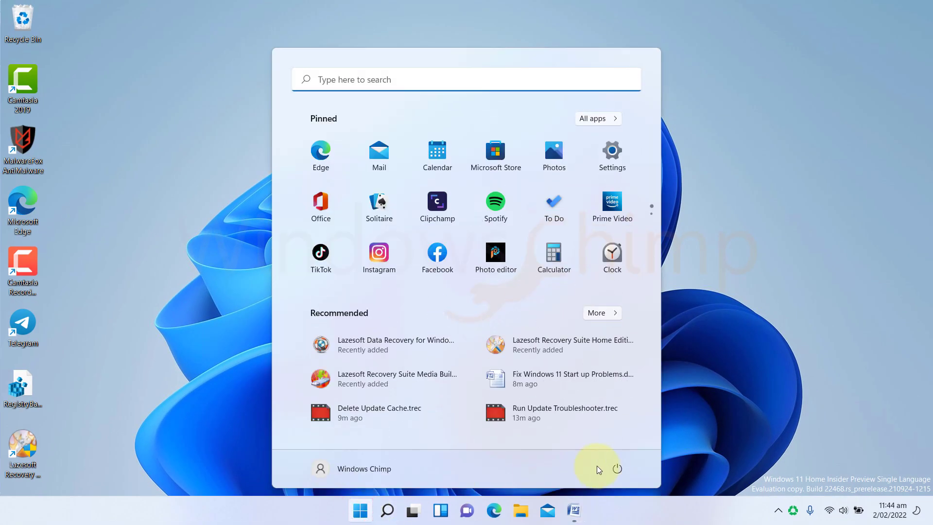
left_click(616, 468)
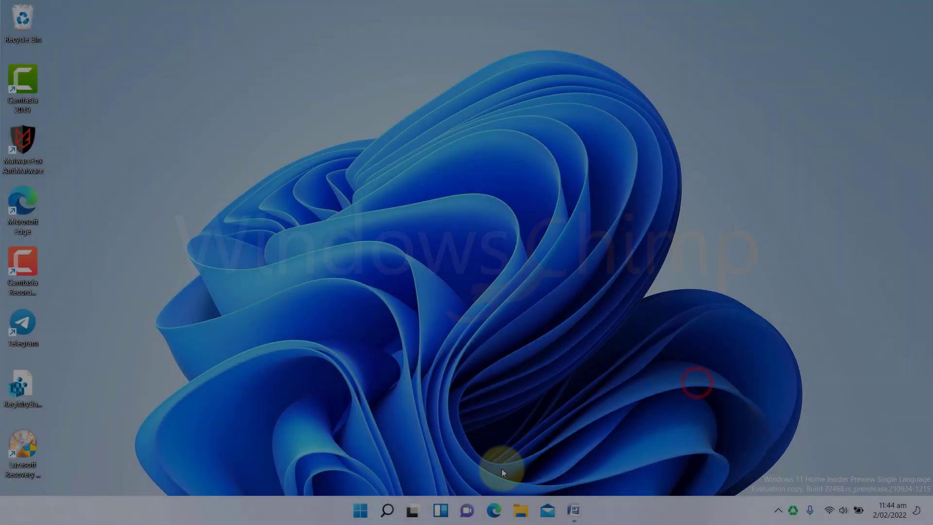
left_click(360, 510)
Copy the Update Stack Package version 822.114.111.0 from the Windows Update page in Settings
left_click(613, 151)
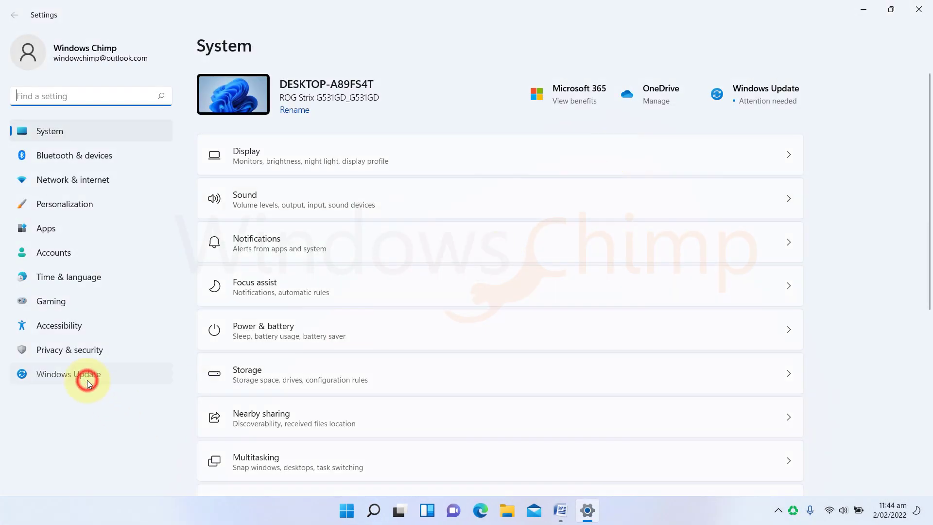
left_click(87, 379)
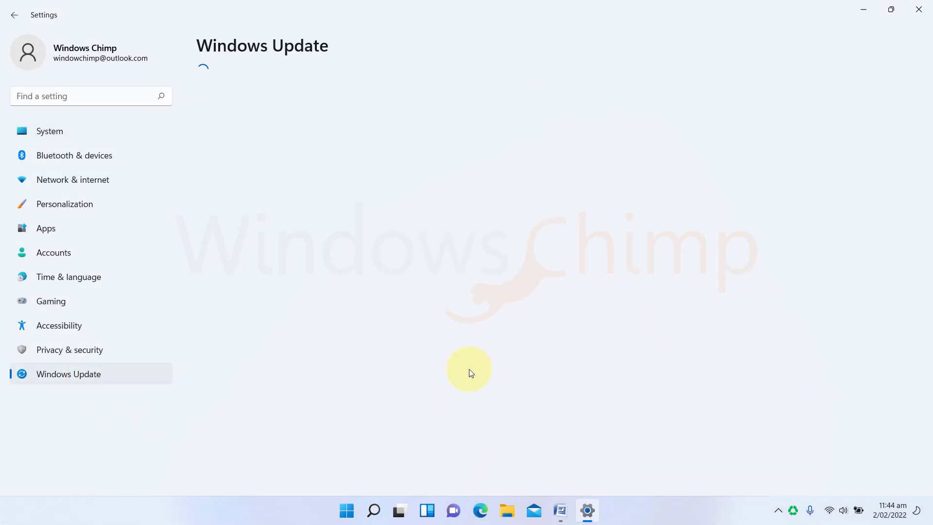
scroll(704, 313, "down", 2)
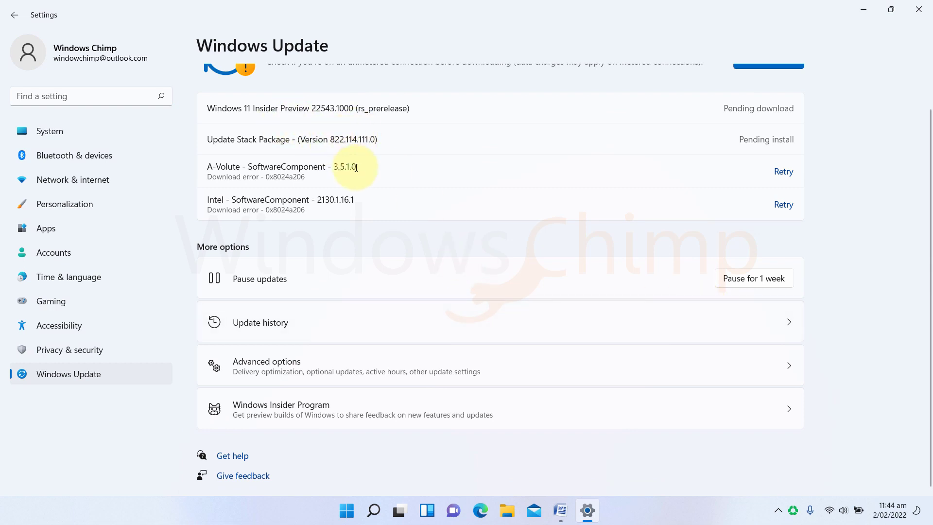
left_click_drag(330, 140, 375, 138)
right_click(374, 139)
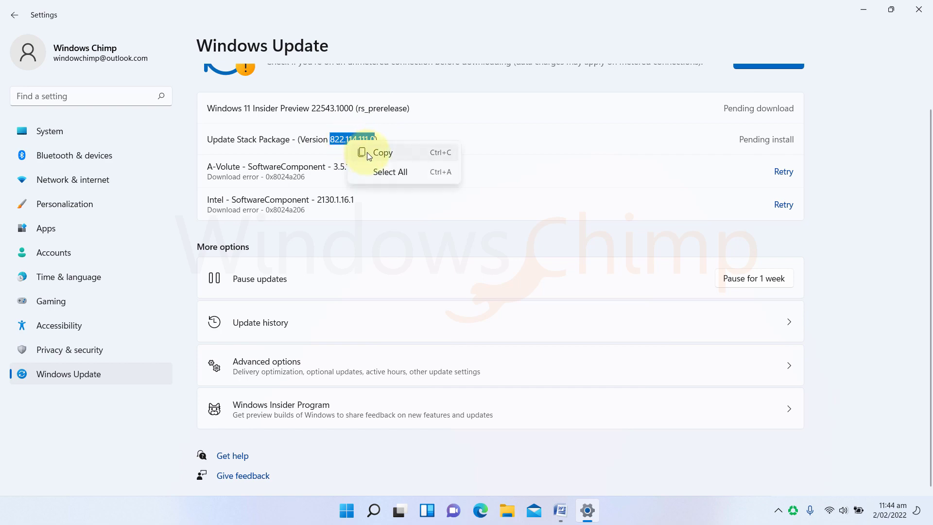
left_click(367, 152)
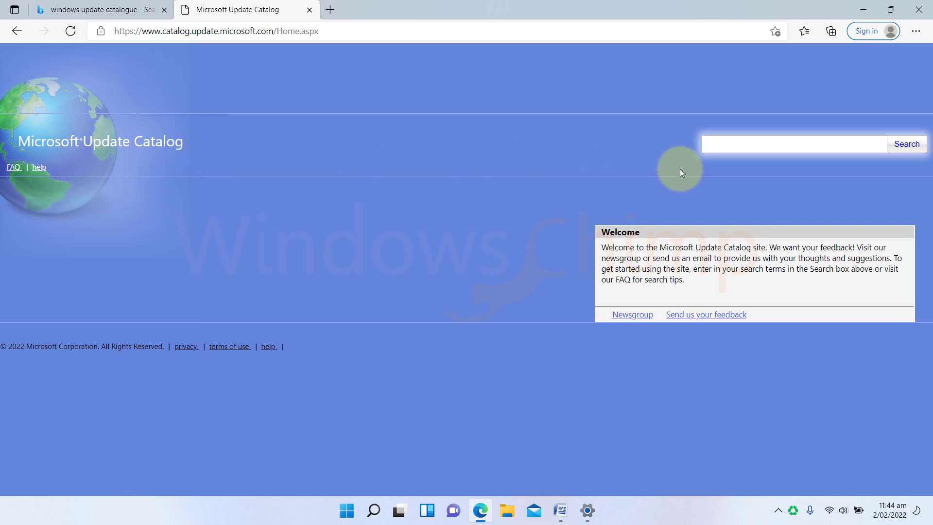
Paste version 822.114.111.0 into the Microsoft Update Catalog search box
right_click(724, 143)
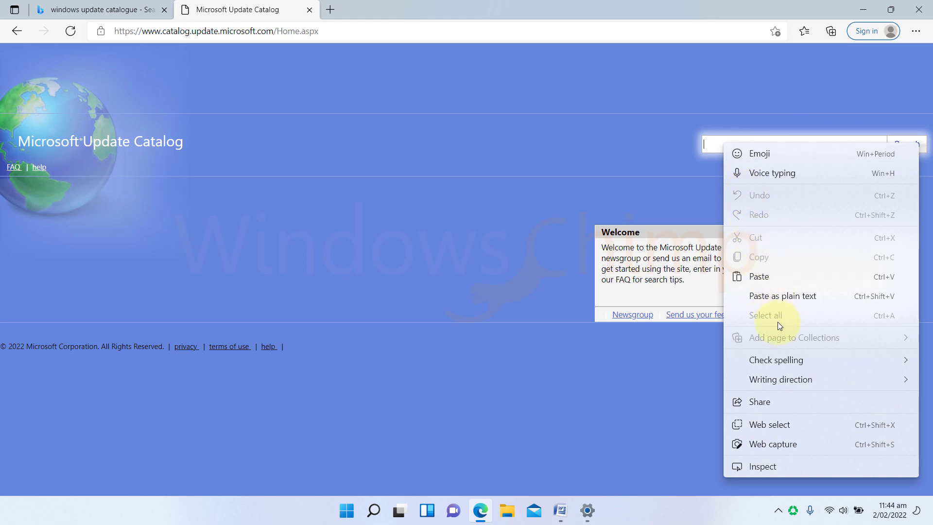
left_click(758, 276)
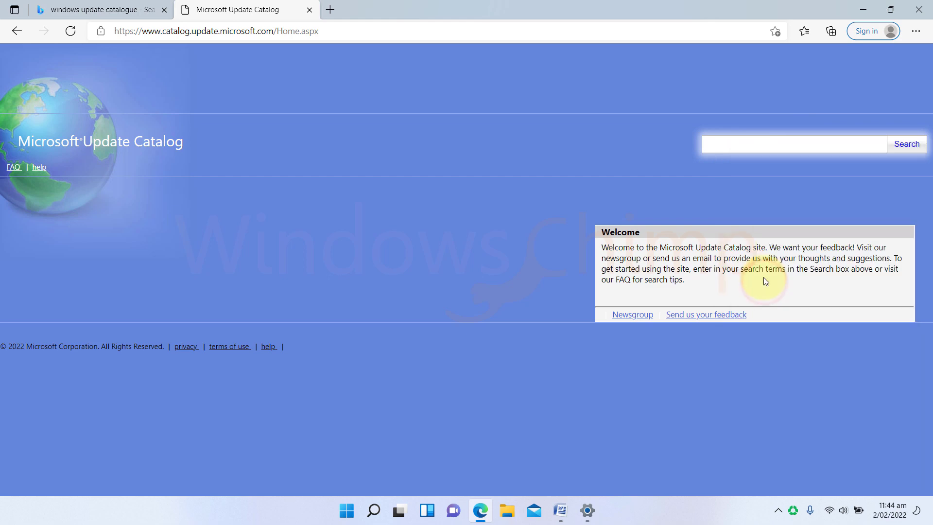